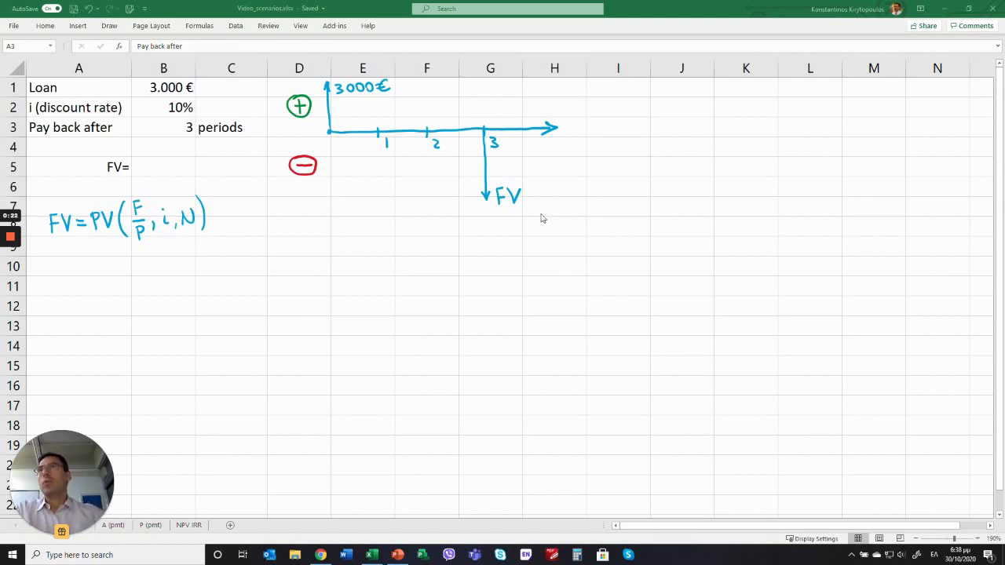
Start an FV function in cell B5, next to the FV= label.
click(167, 89)
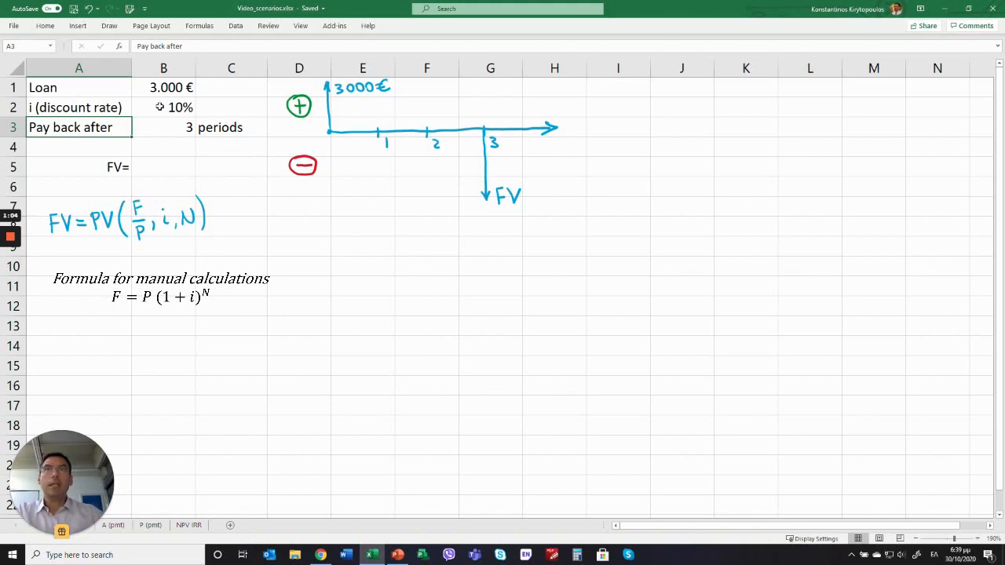
click(175, 167)
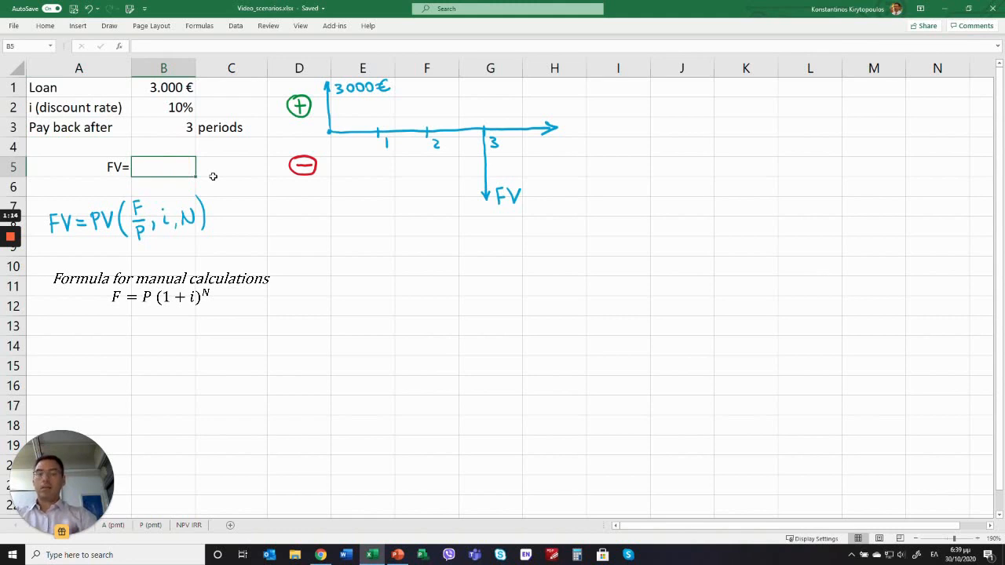
text(=φω)
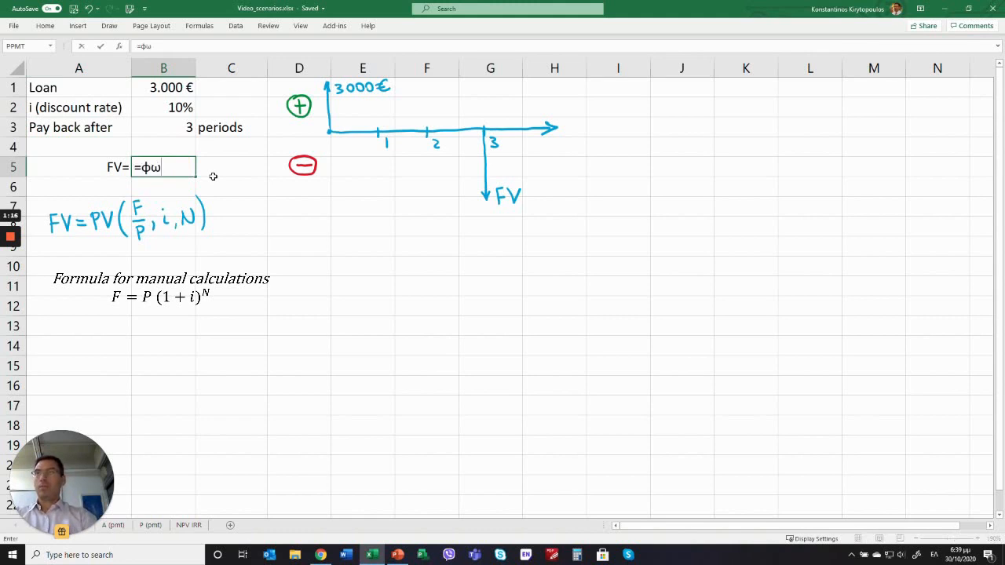
key(BackSpace)
key(BackSpace)
key(alt+shift)
text(fv)
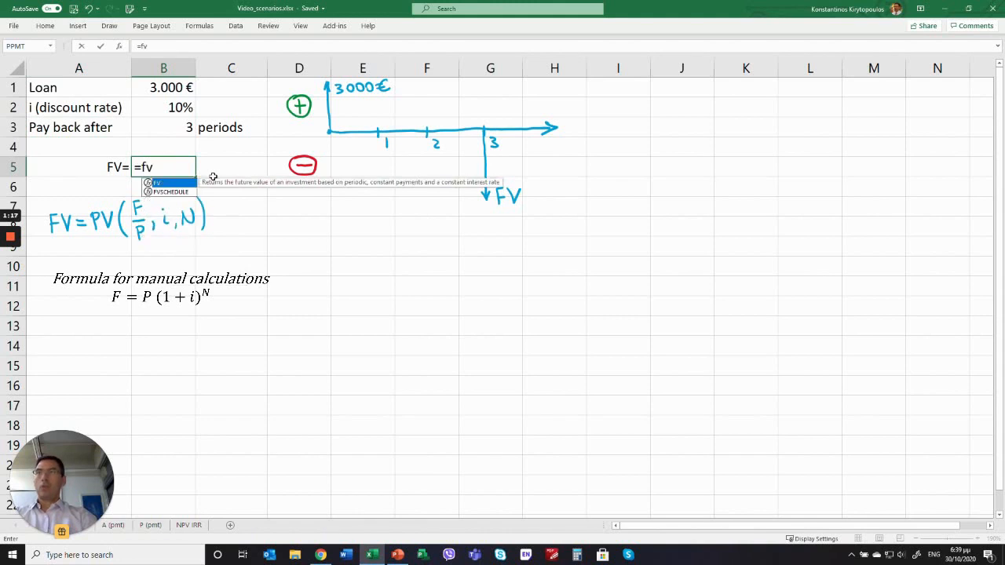
text(()
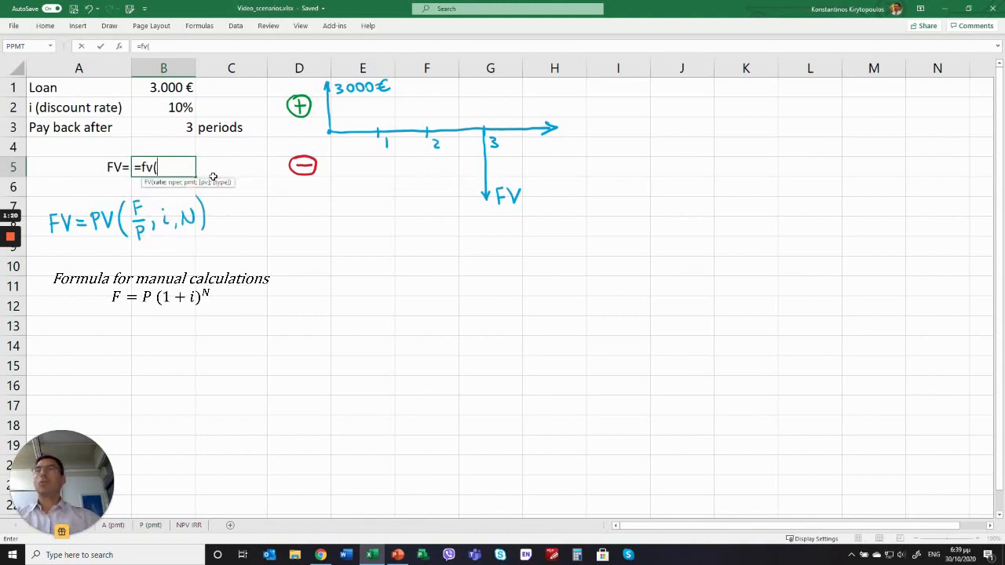
Complete the FV formula with B2 as the rate, B3 as the number of periods, an empty payment and B1 as the present value.
click(172, 108)
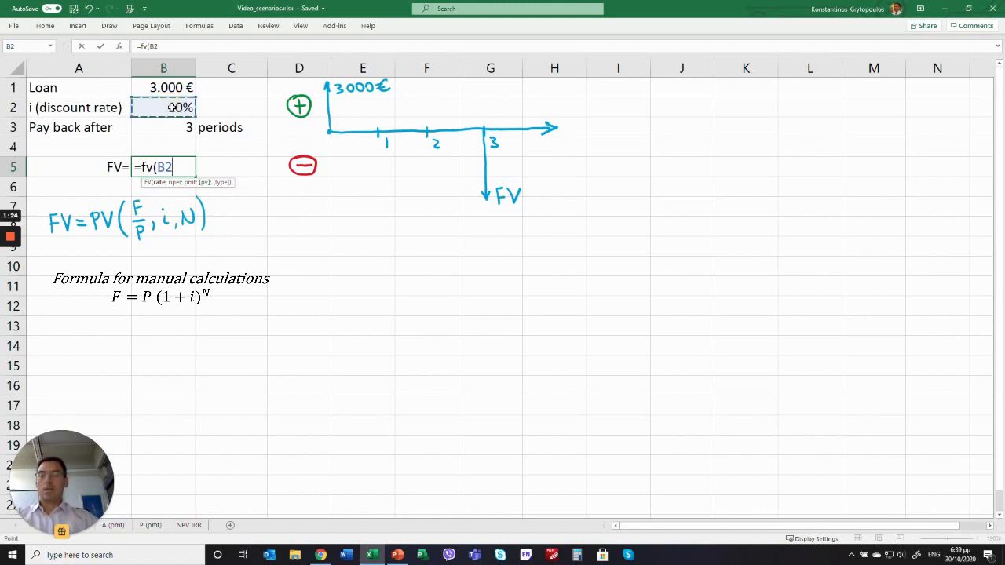
text(;)
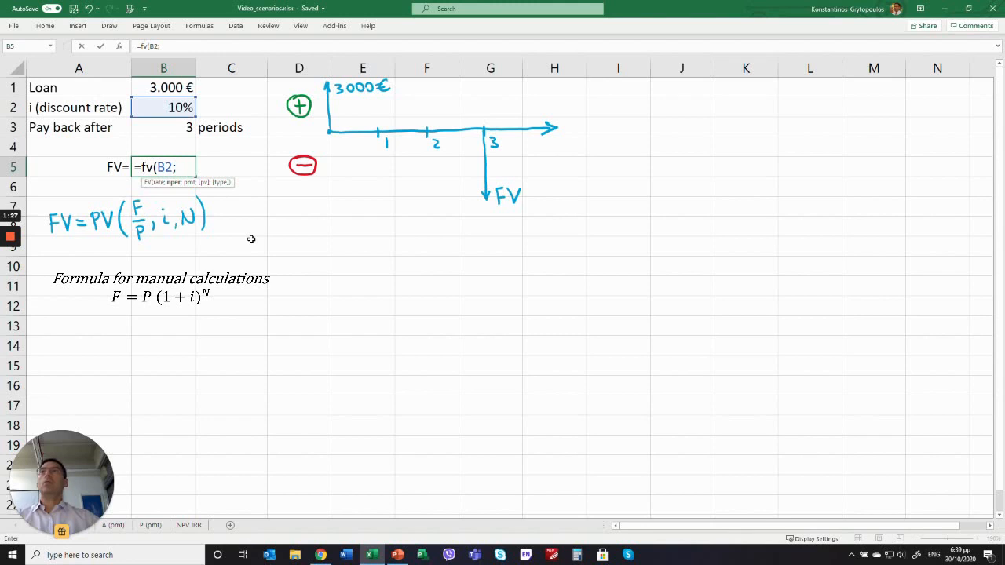
click(170, 126)
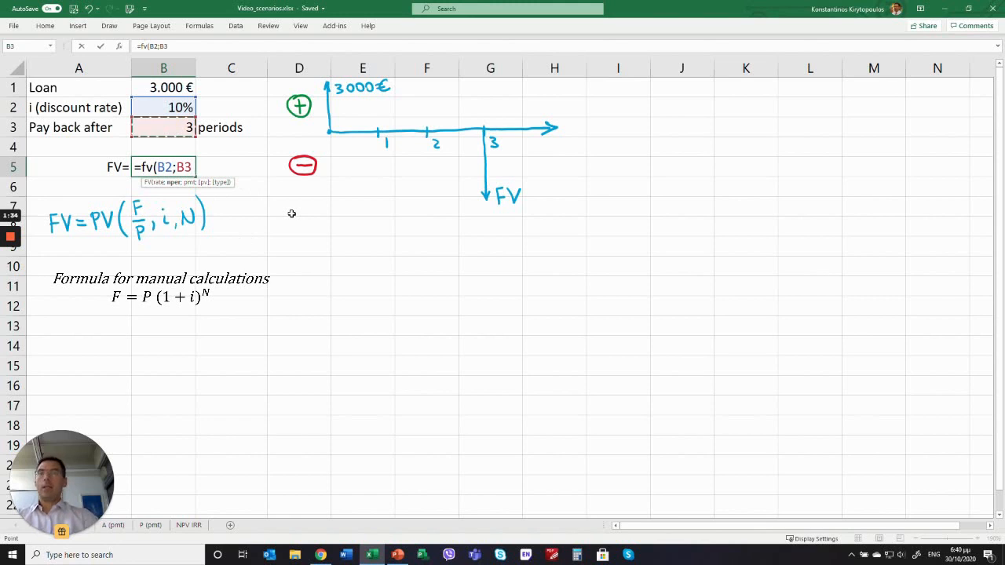
text(;)
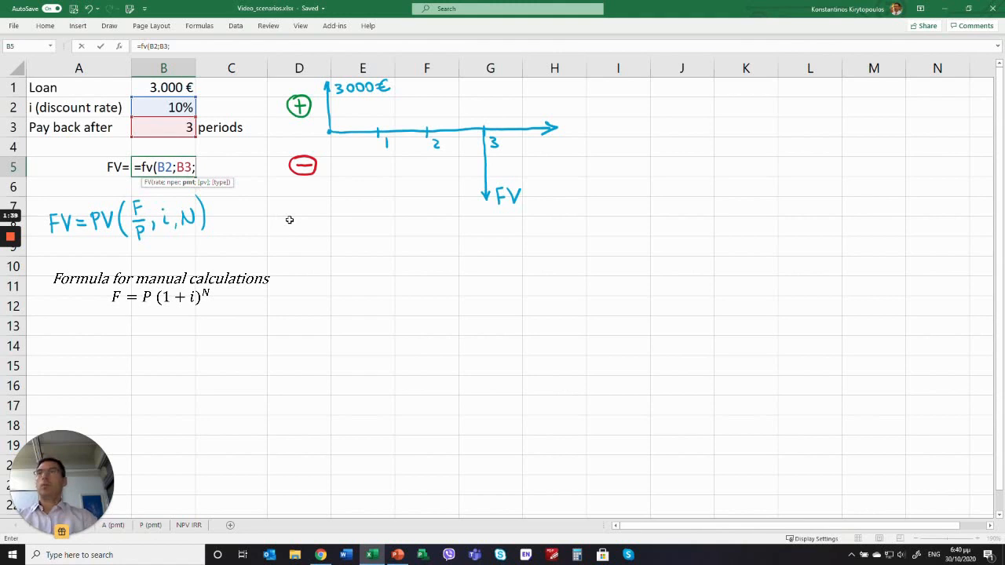
text(;)
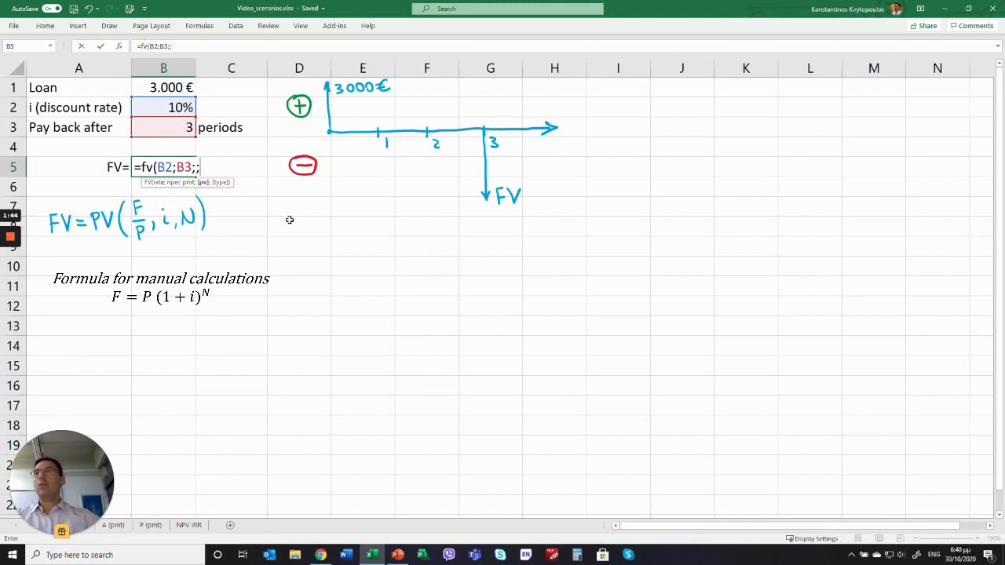
click(171, 87)
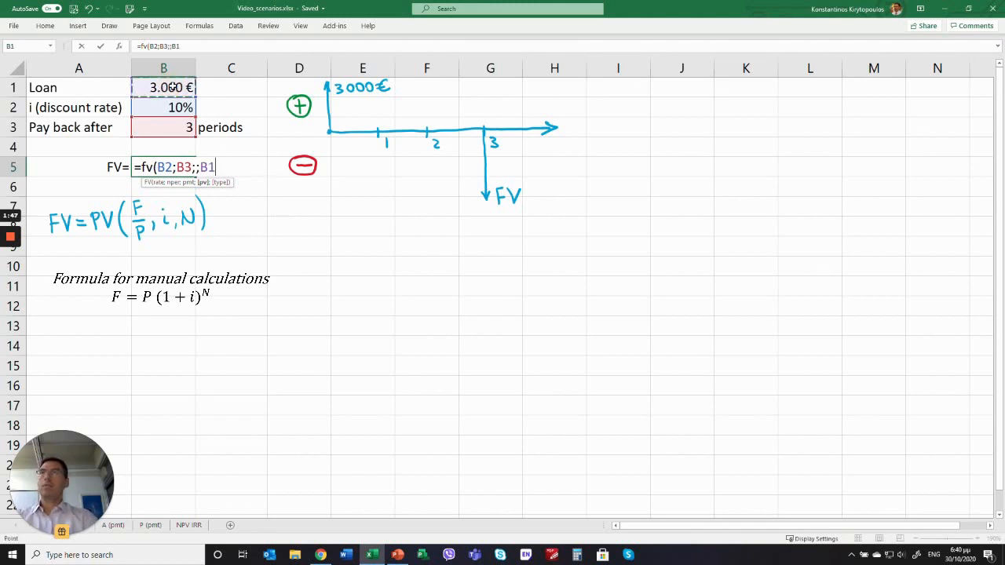
text())
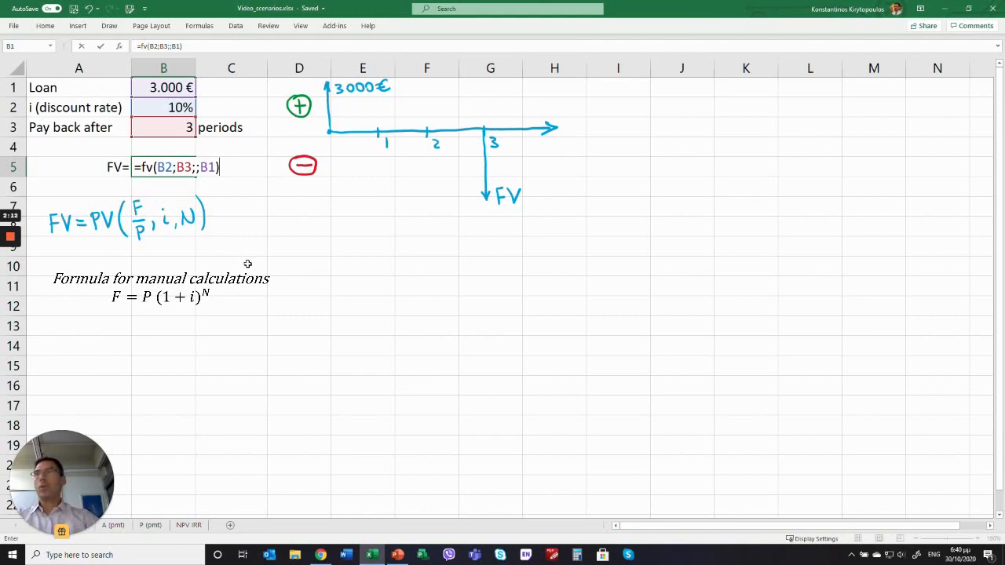
key(Return)
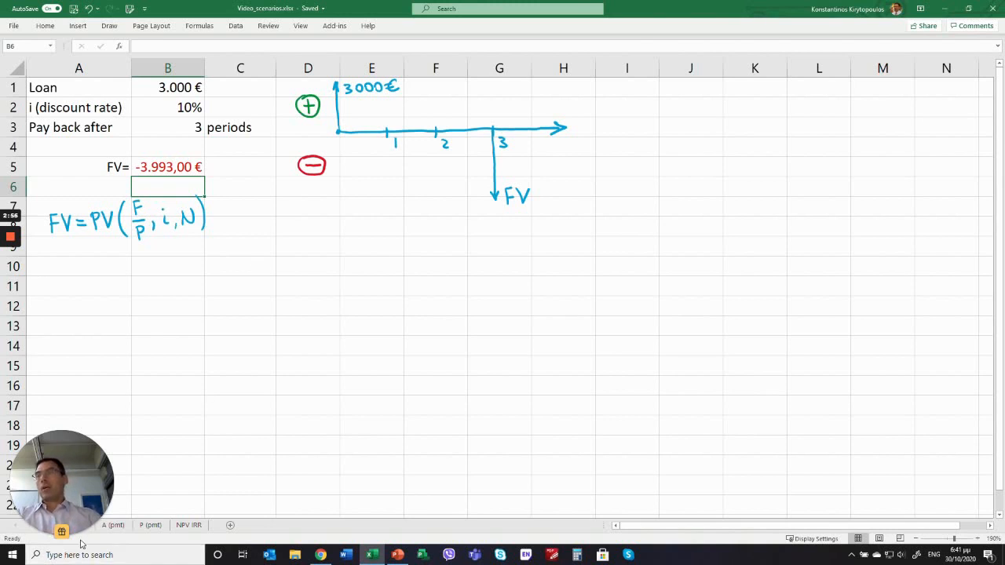
On the PV sheet, enter a PV formula in B5 using rate B2, 4 periods, an empty payment and future value B1.
drag(82, 474, 80, 442)
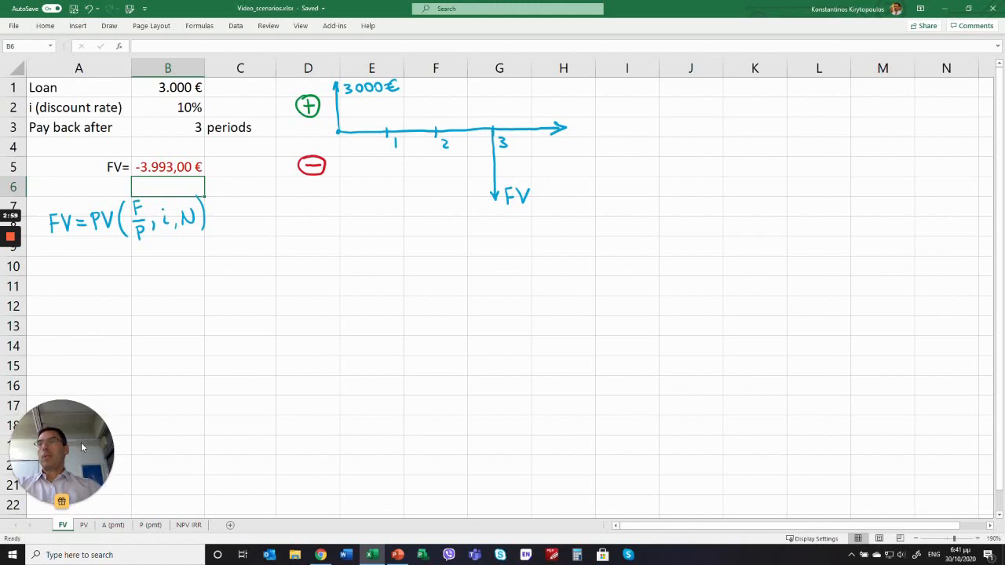
click(83, 524)
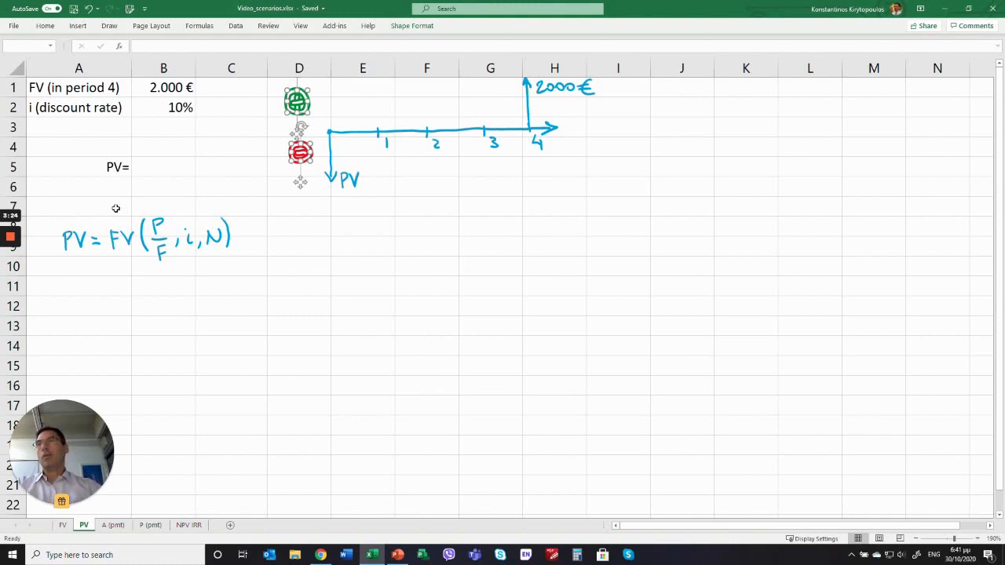
click(164, 167)
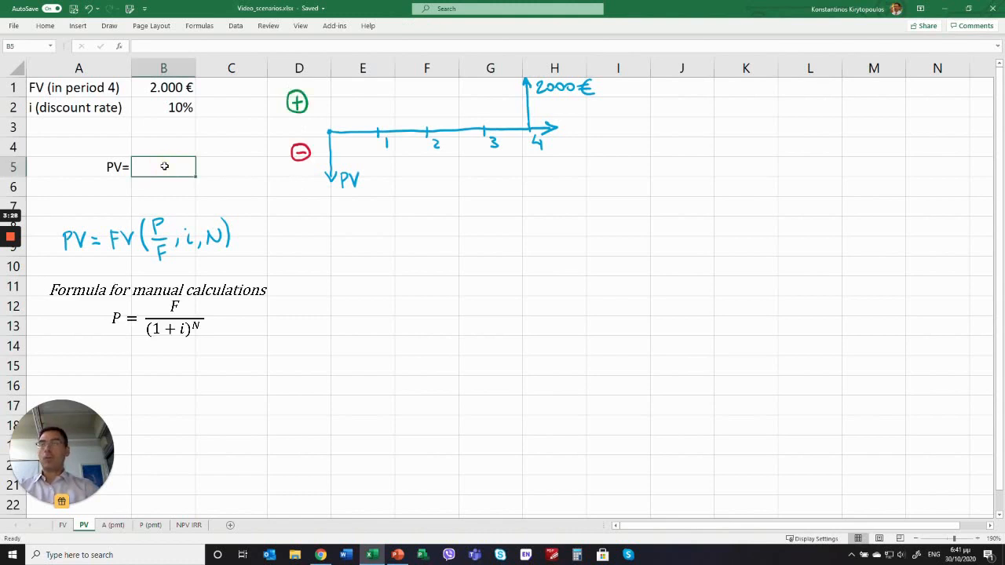
text(=pv)
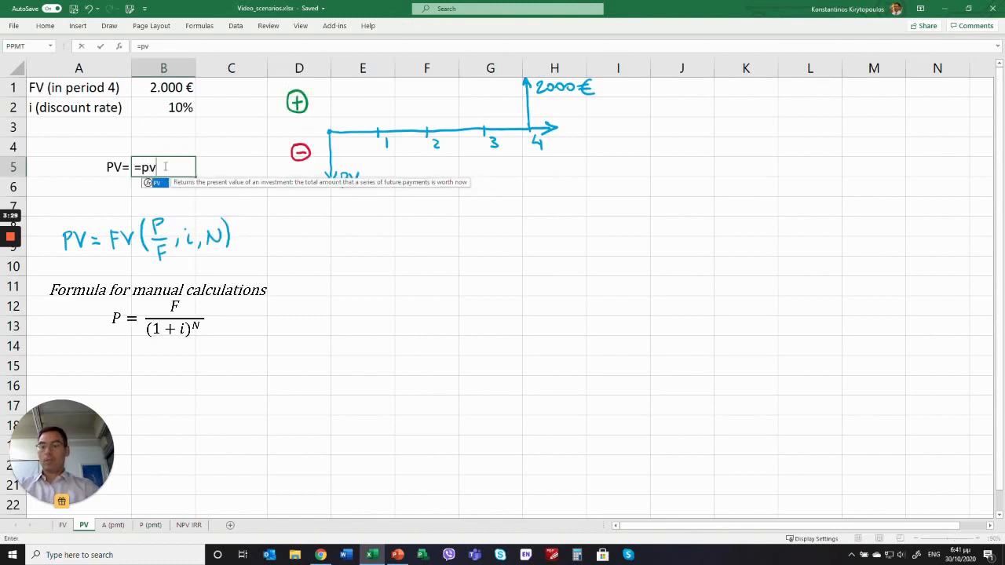
text(()
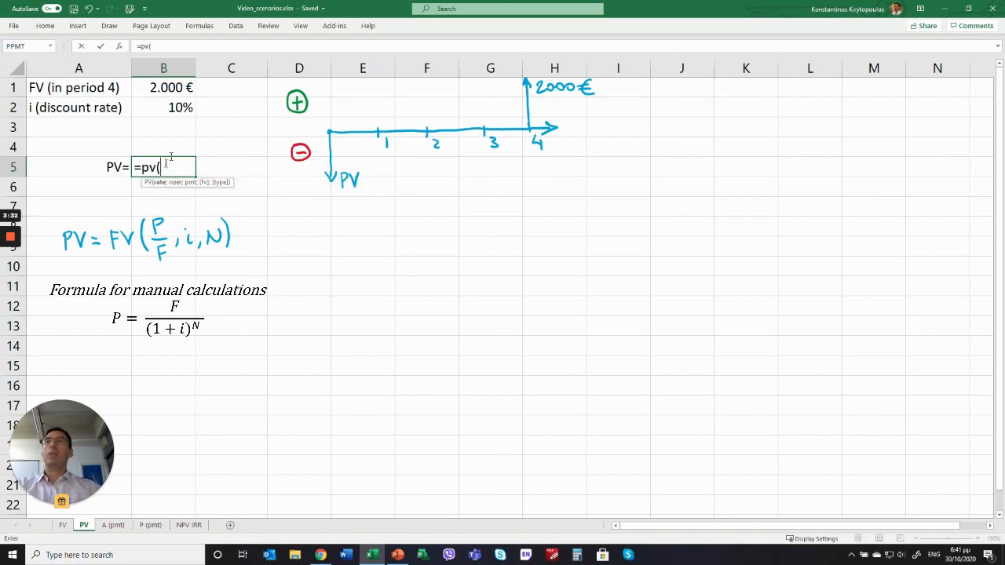
click(172, 108)
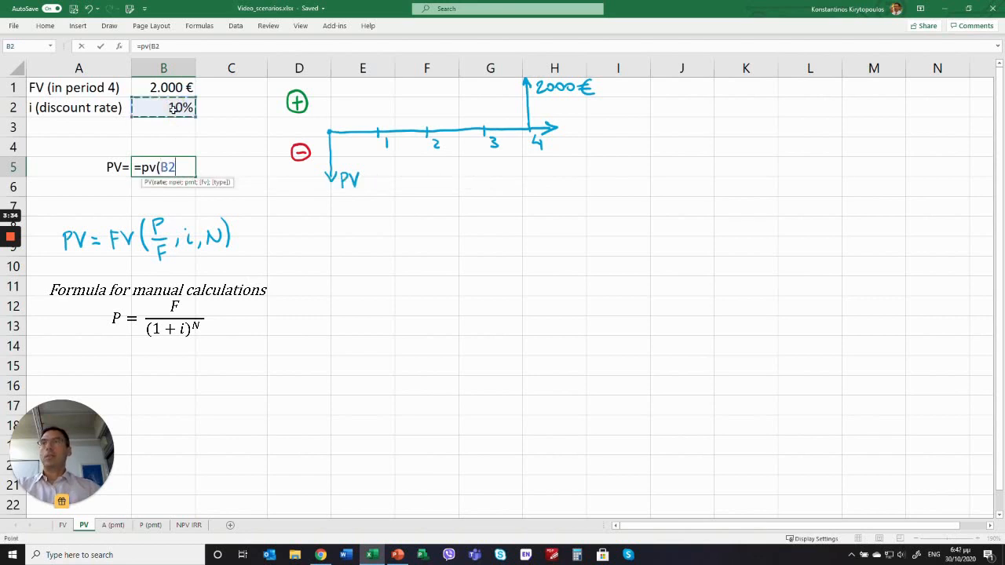
text(;)
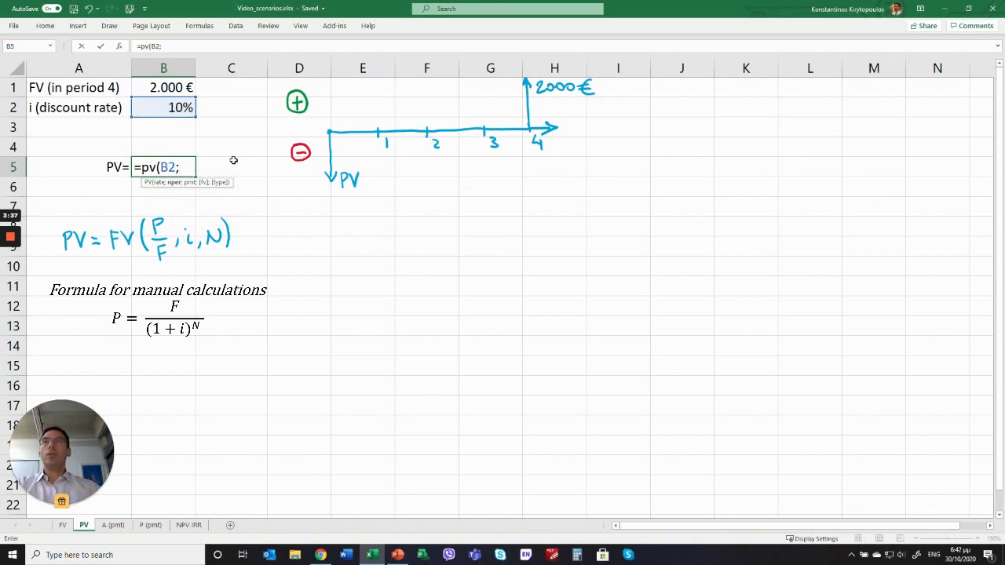
text(4)
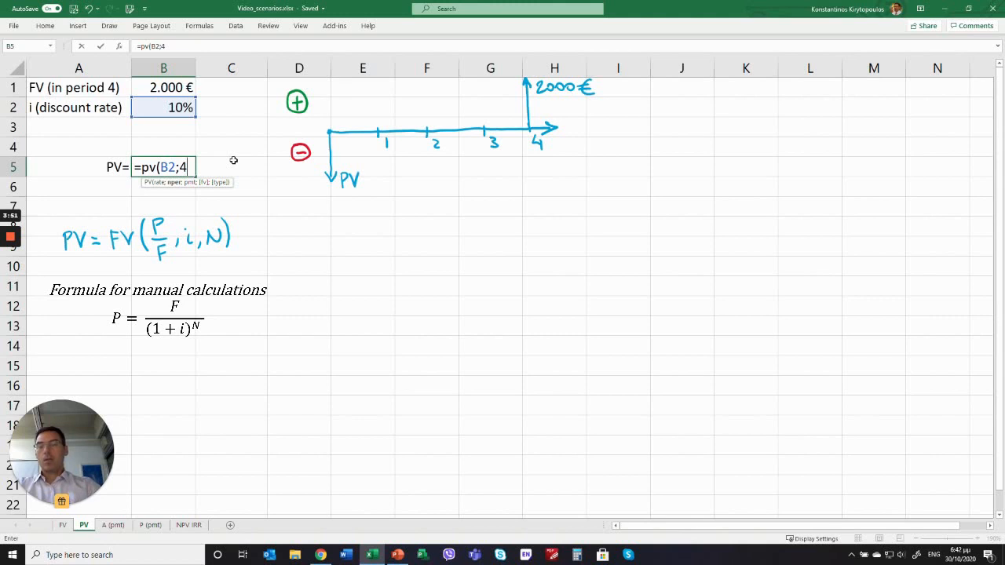
text(;;)
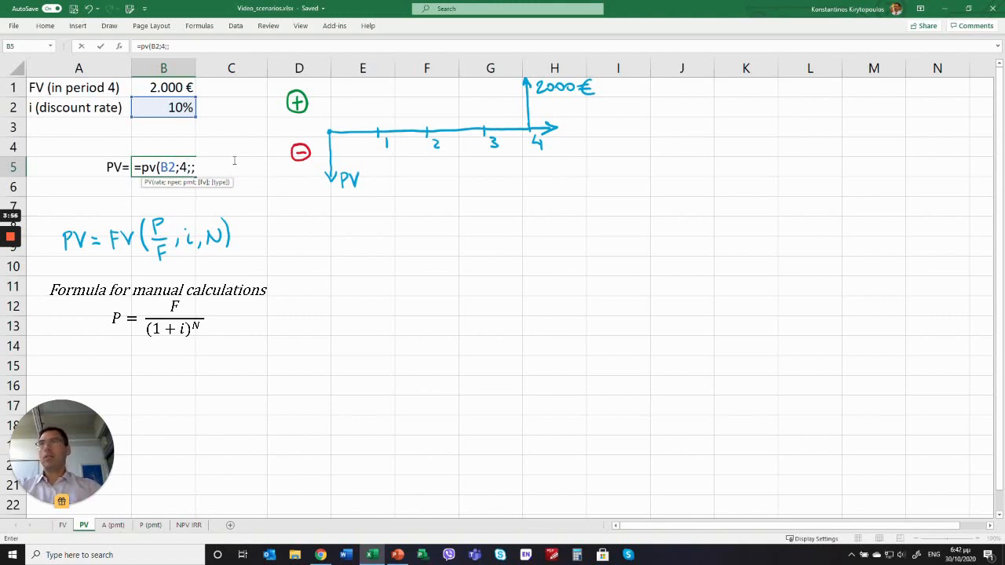
click(160, 87)
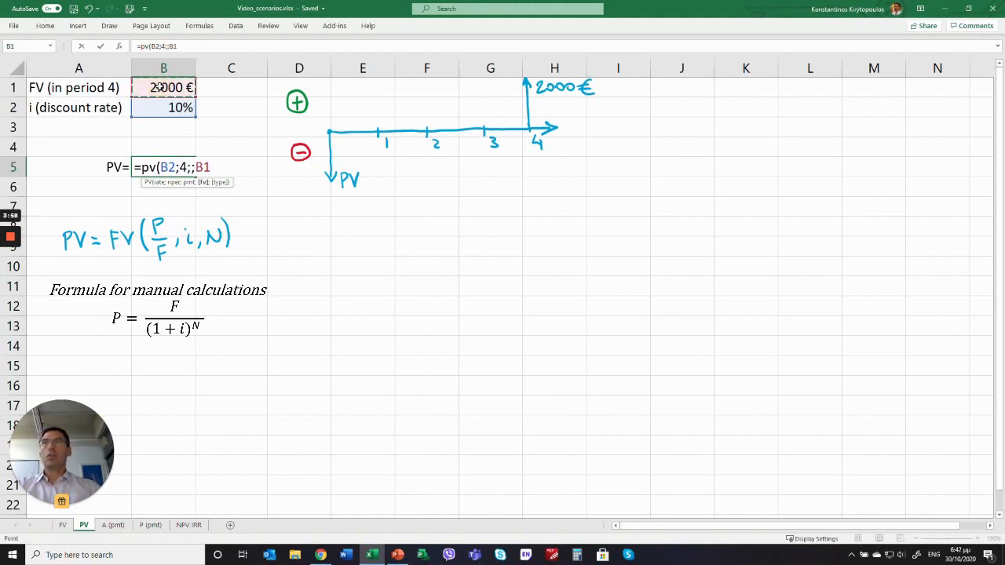
text())
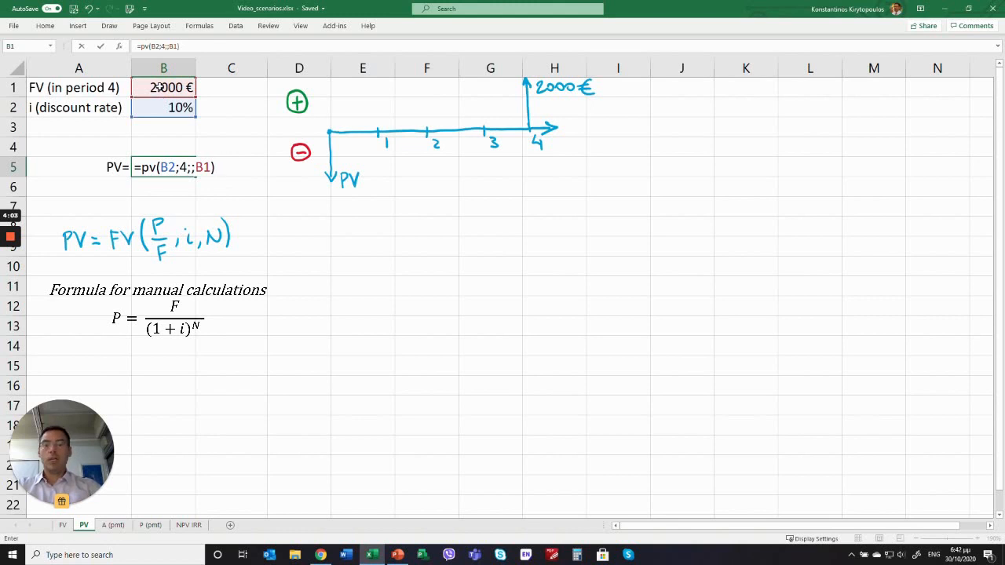
key(Return)
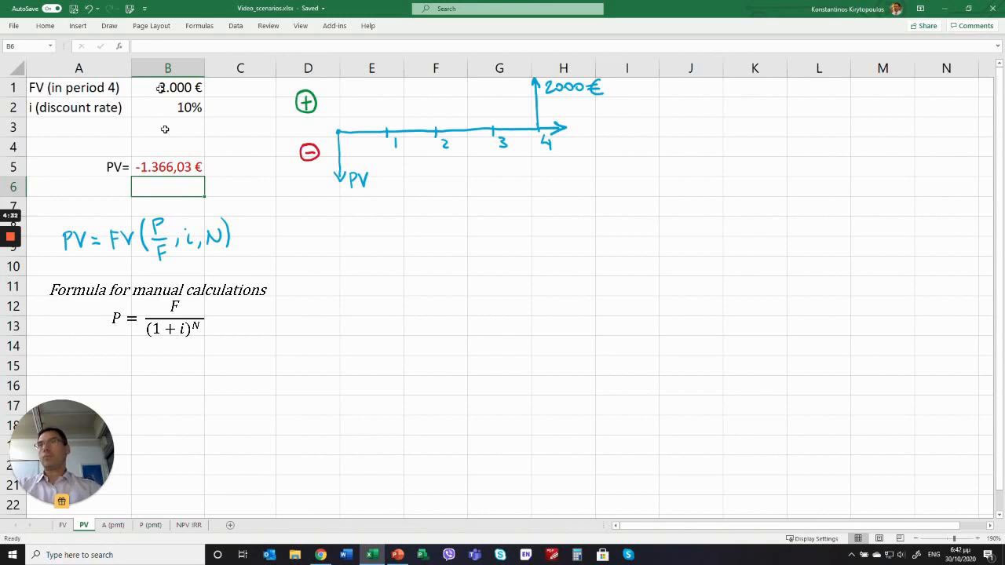
Switch to the A (pmt) sheet and go through the loan amount, discount rate and number of installments in B1 to B3.
click(113, 526)
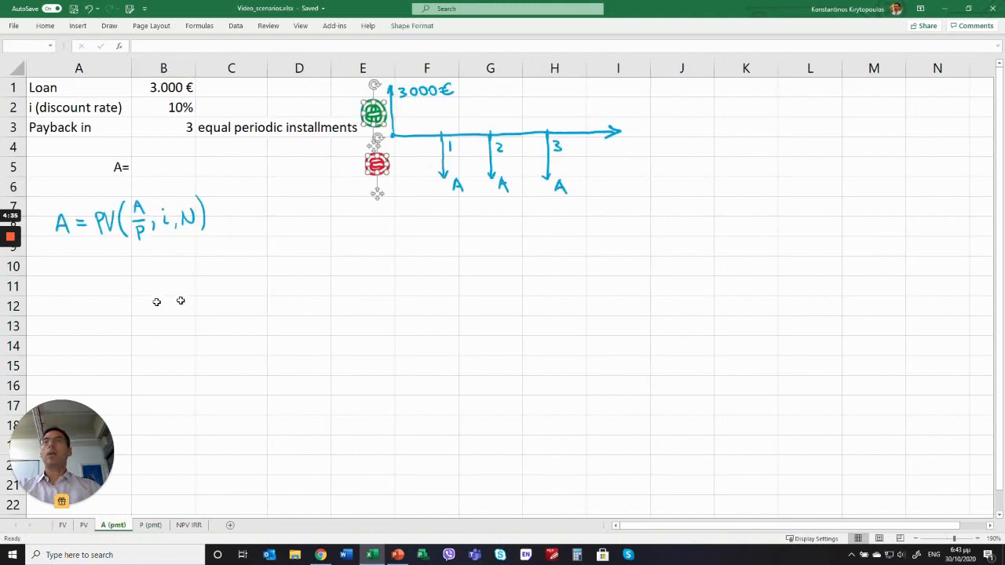
click(103, 273)
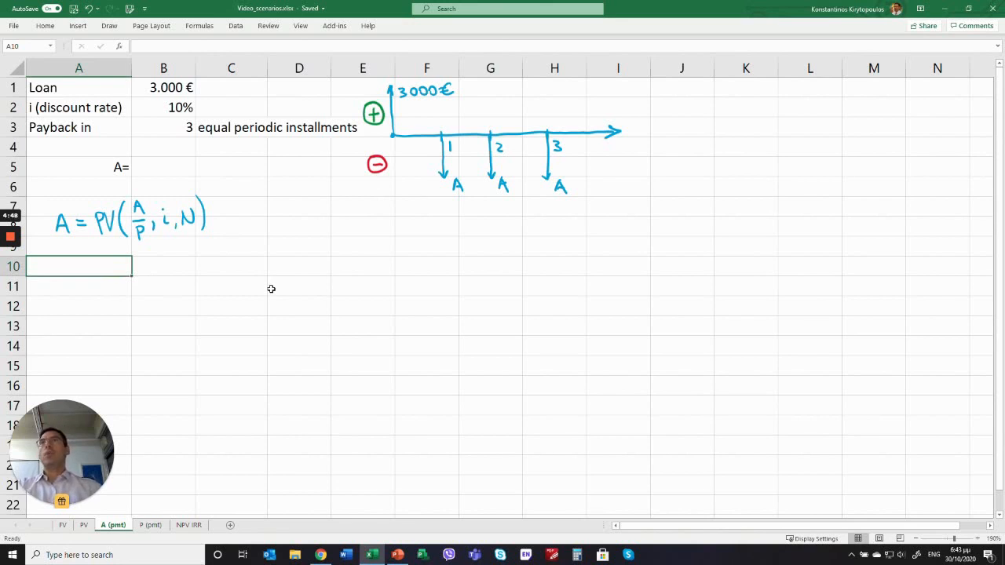
click(163, 87)
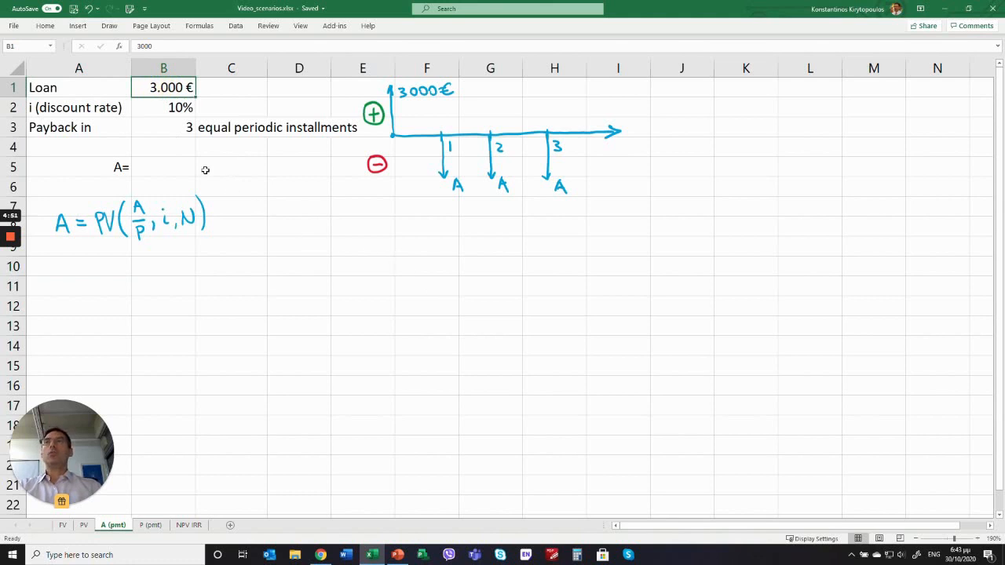
click(168, 109)
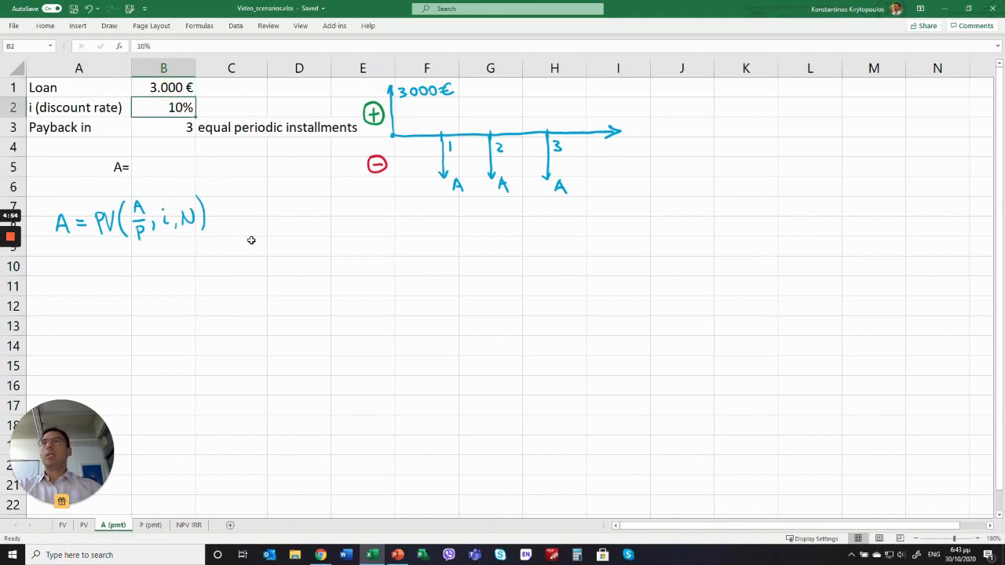
click(178, 127)
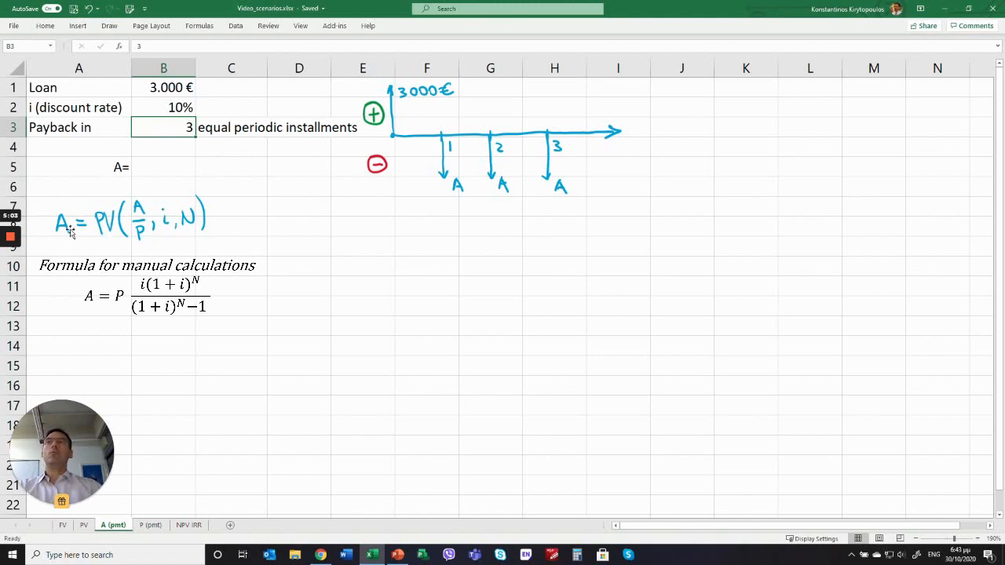
Start a PMT function in cell B5, next to the A= label.
click(168, 166)
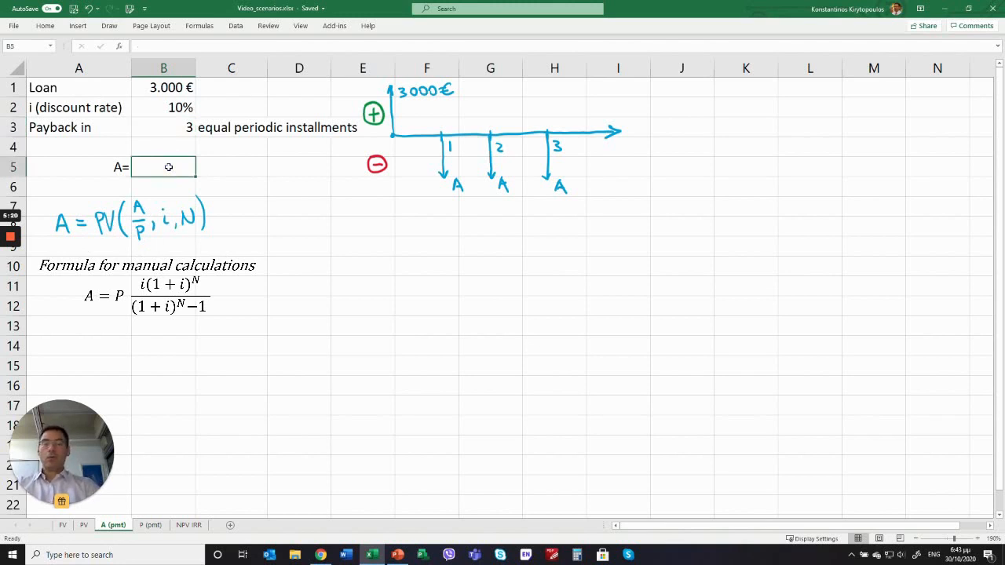
text(pmt)
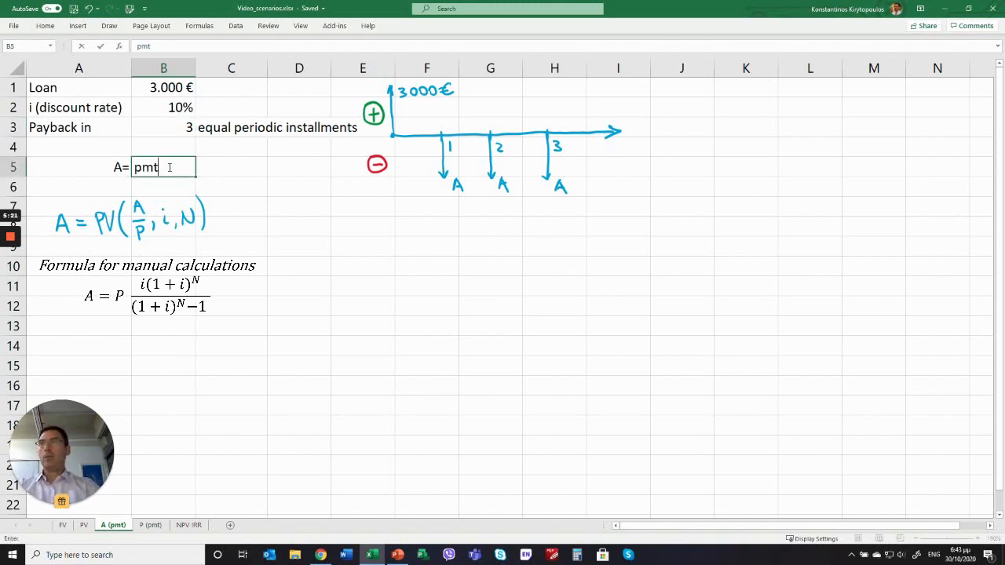
key(BackSpace)
key(BackSpace)
key(BackSpace)
text(=)
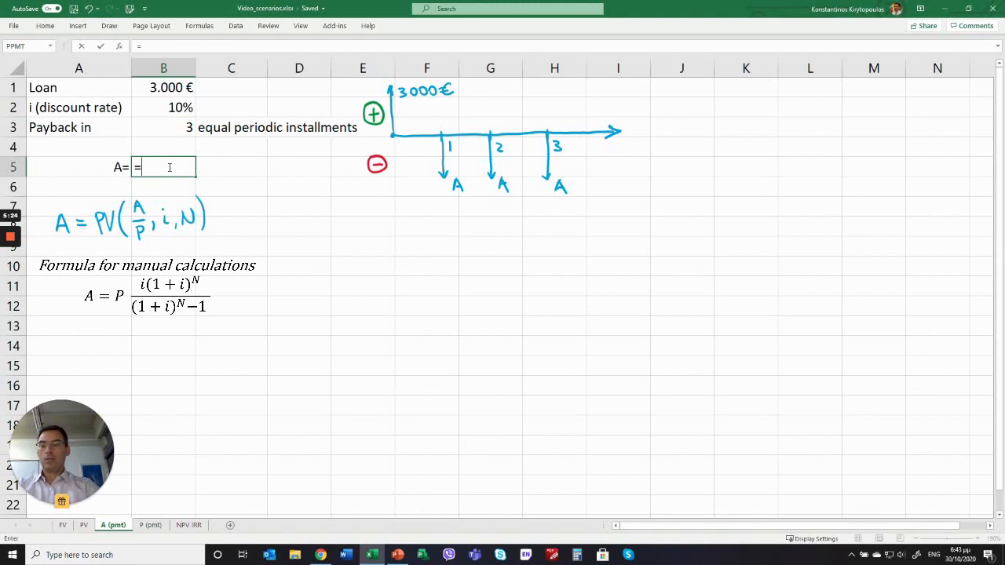
text(pmt()
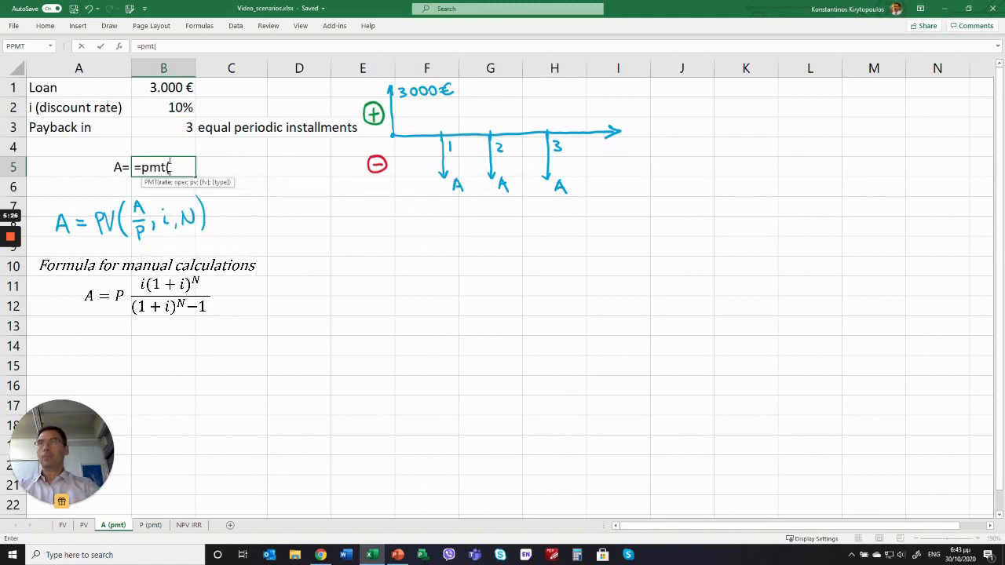
Complete the PMT formula with B2 as the rate, B3 as the number of periods and B1 as the present value.
click(179, 107)
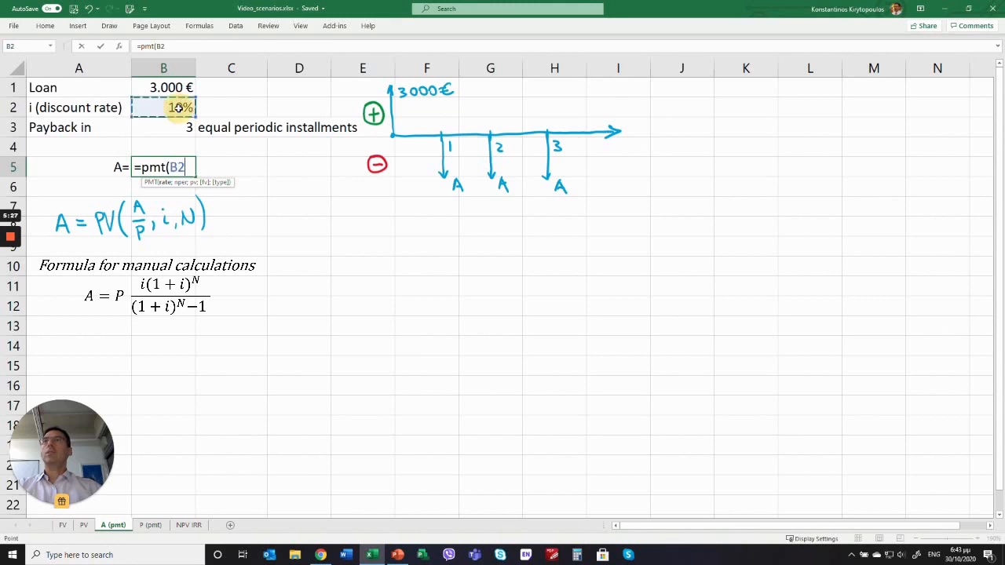
text(;)
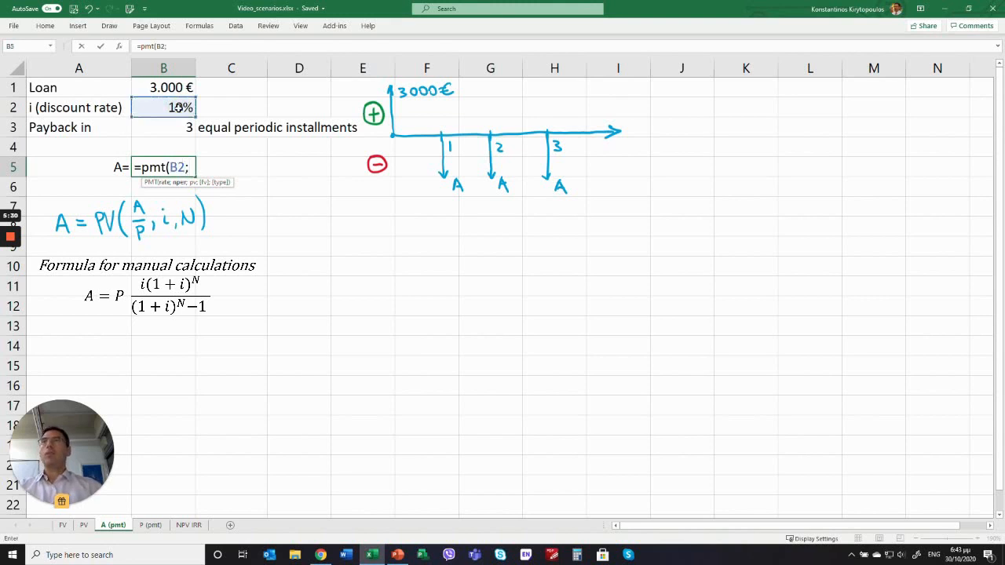
click(177, 125)
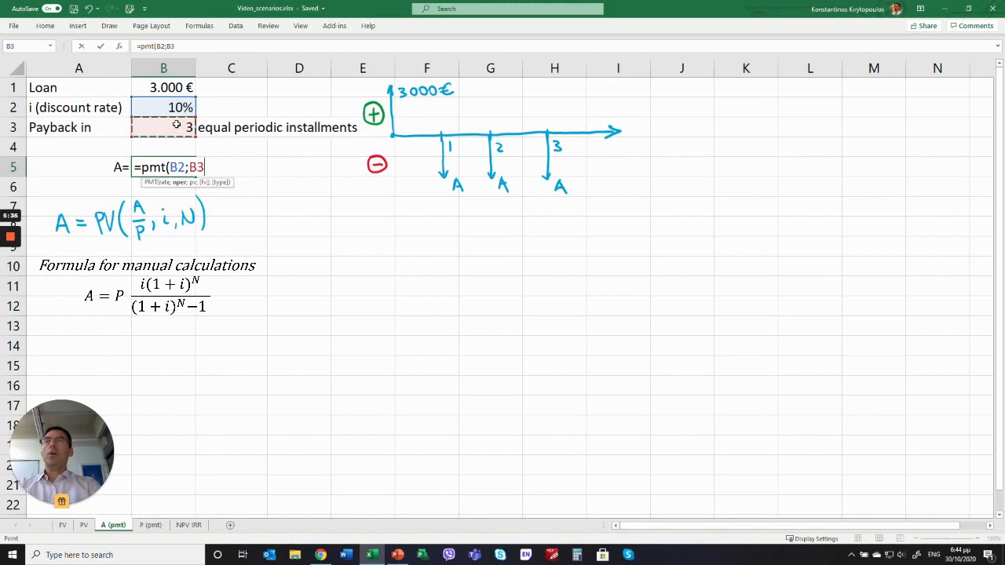
text(;)
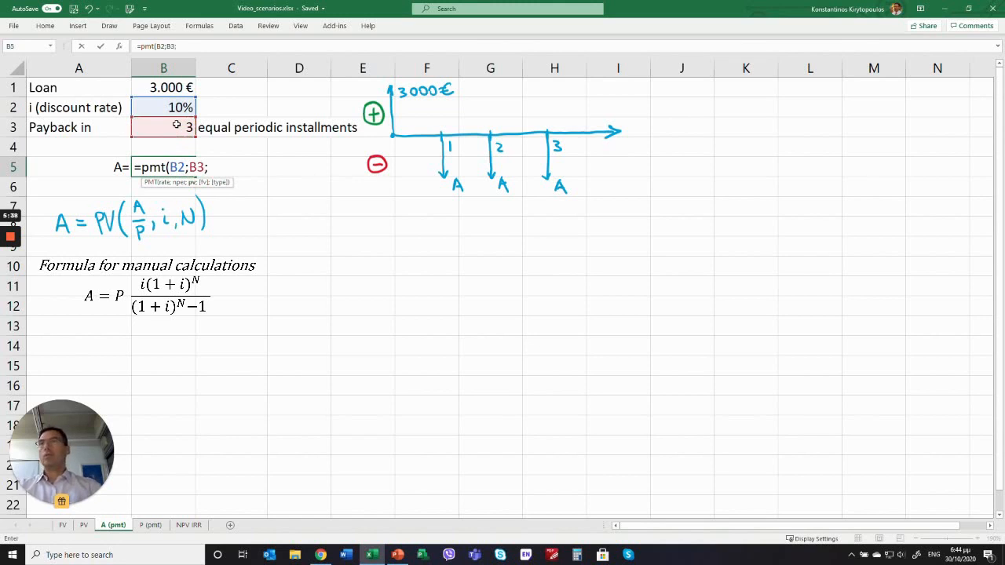
click(169, 87)
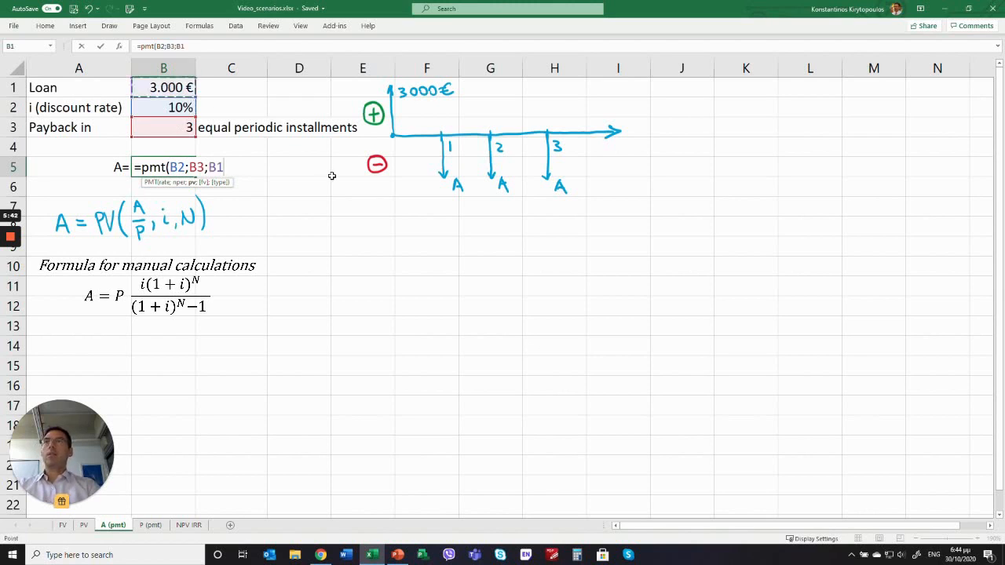
text())
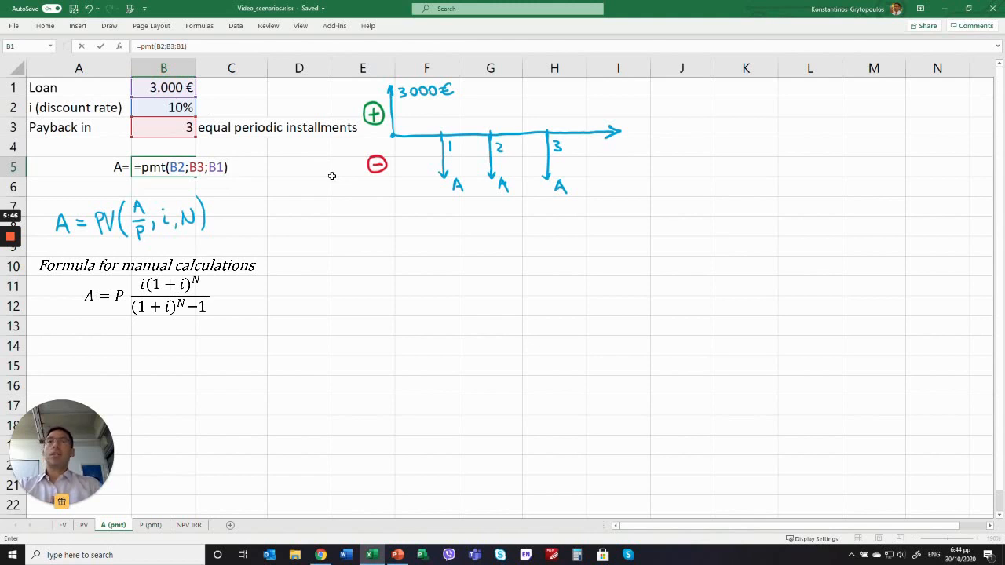
key(Return)
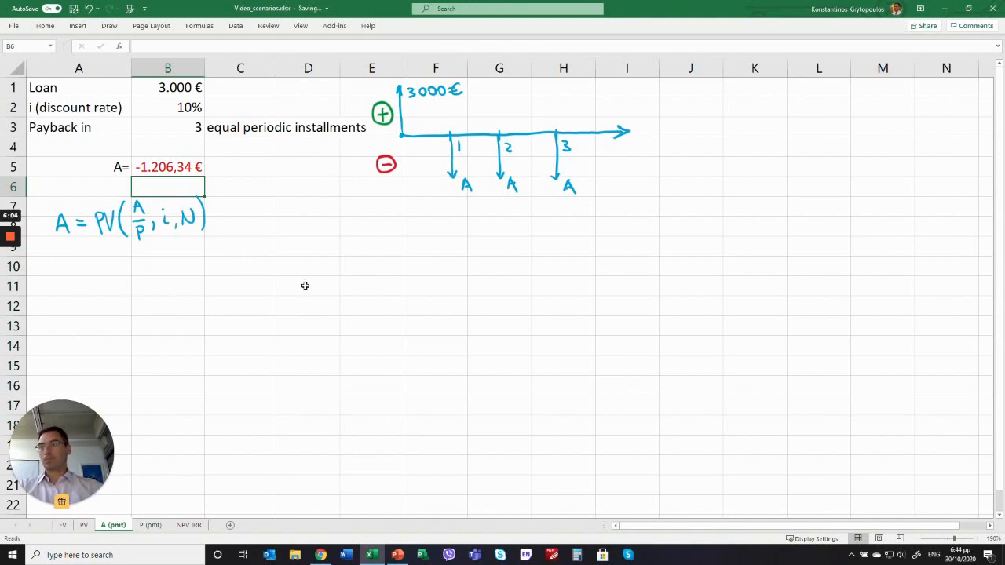
On the P (pmt) sheet, enter a PV formula in B5 using rate B2, number of periods B3 and a payment of 300.
click(149, 526)
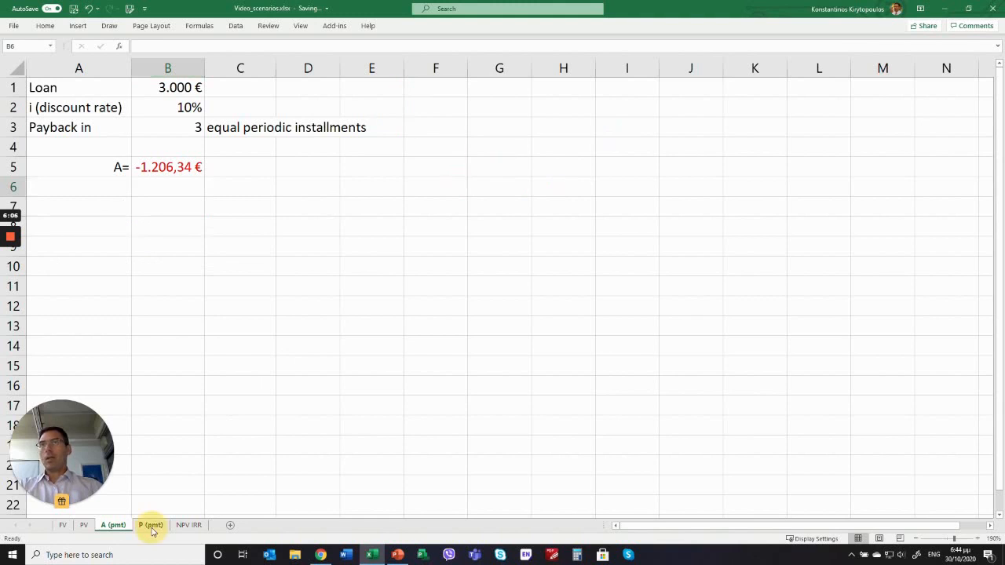
click(271, 424)
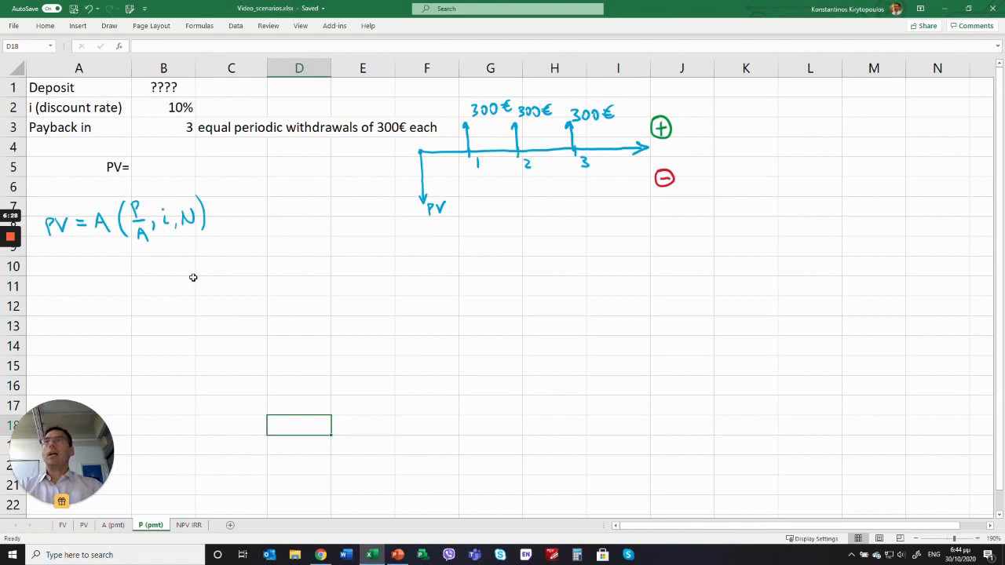
click(159, 168)
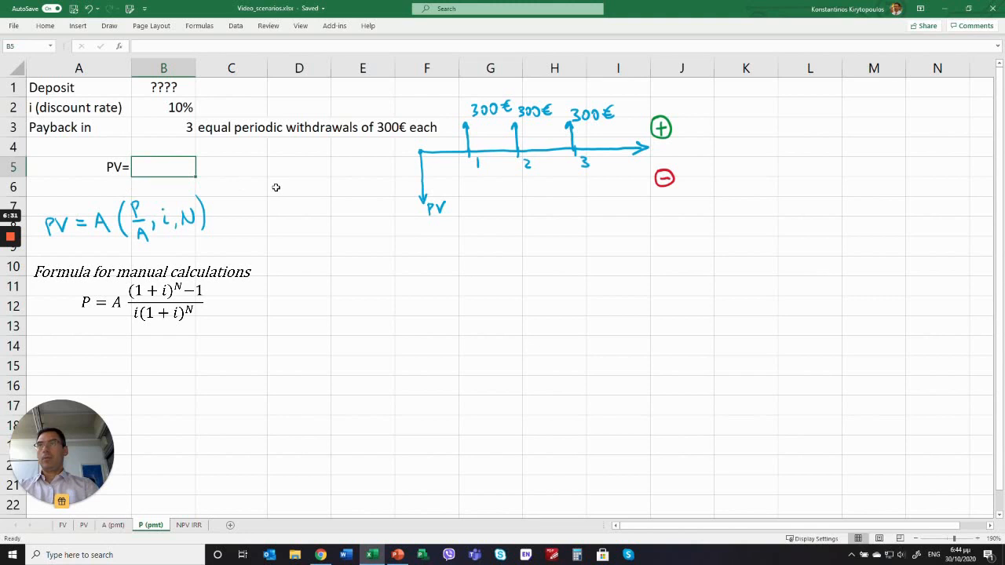
text(=pv)
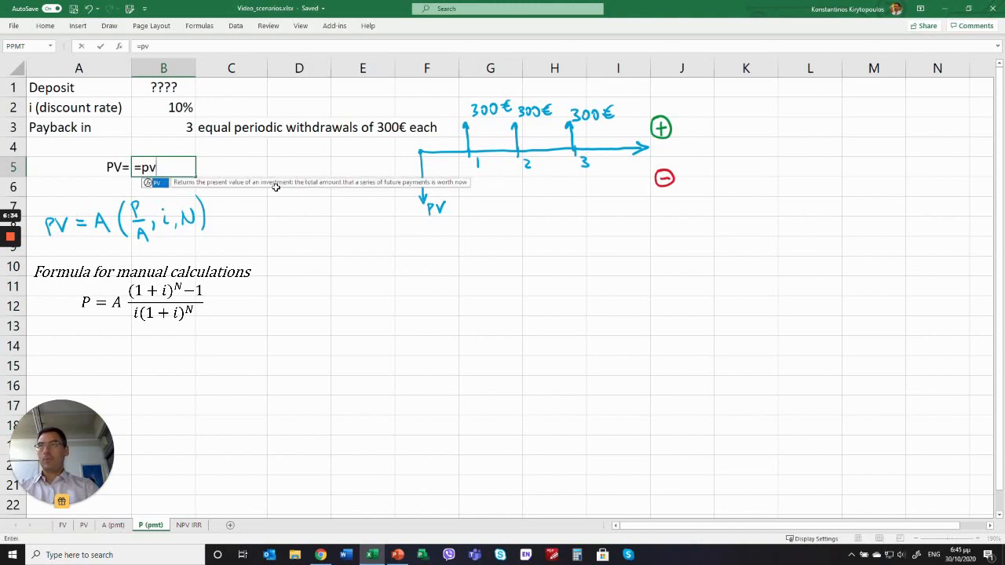
text(()
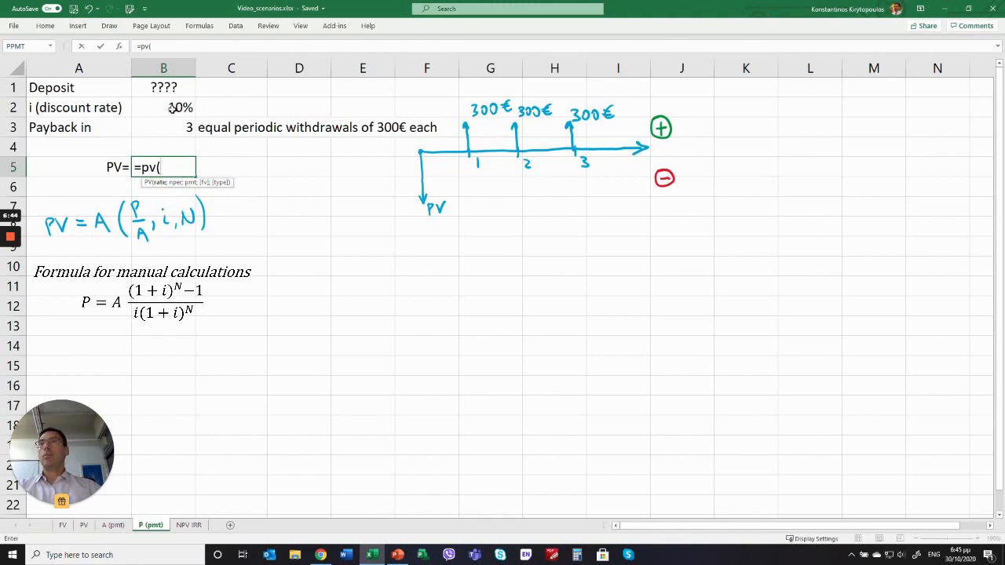
click(173, 110)
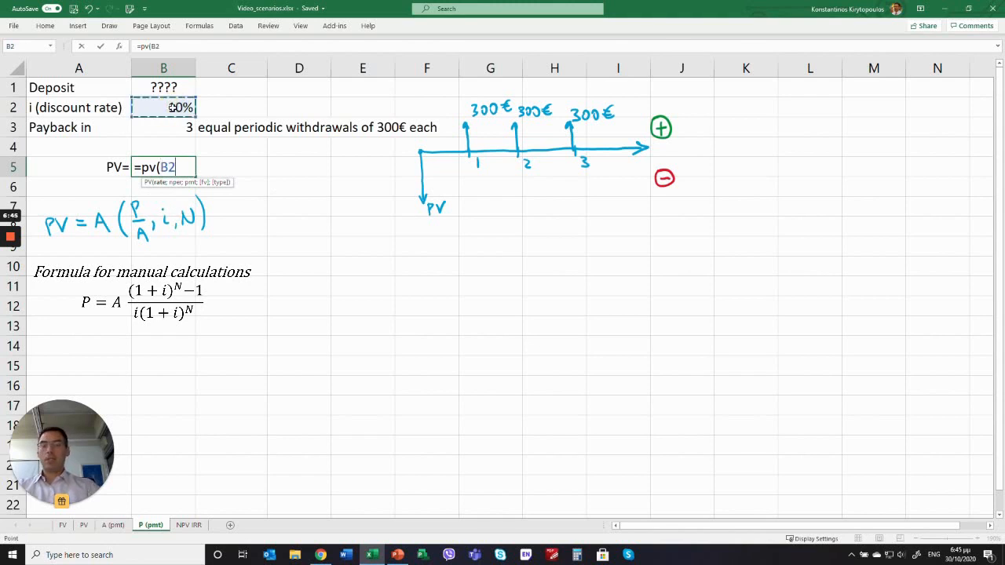
text(;)
click(181, 128)
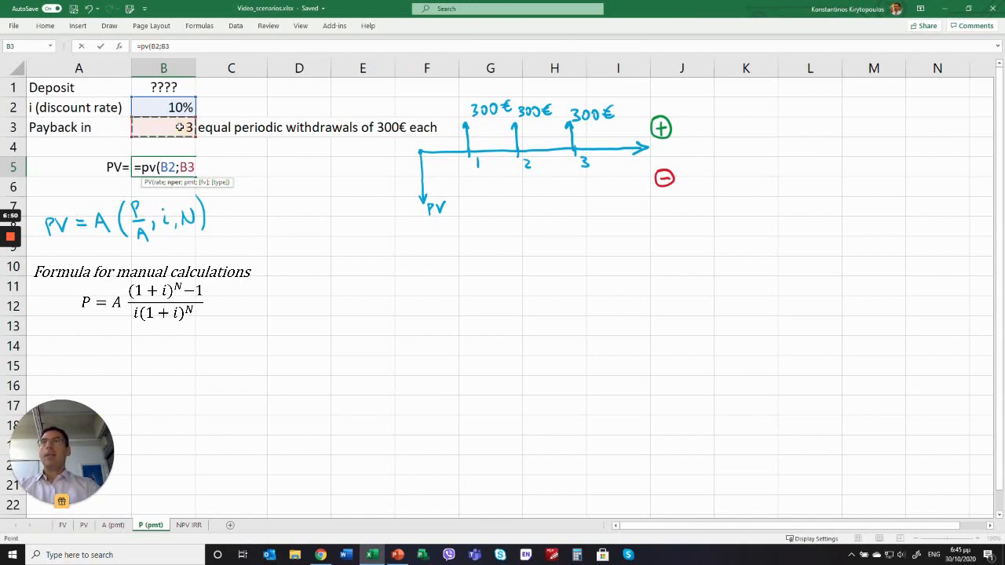
text(;)
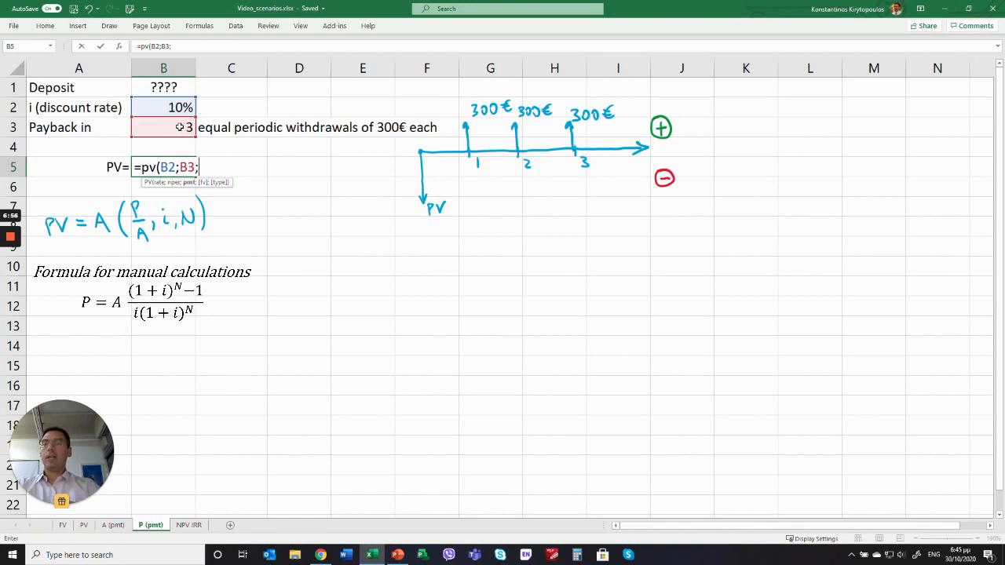
text(300)
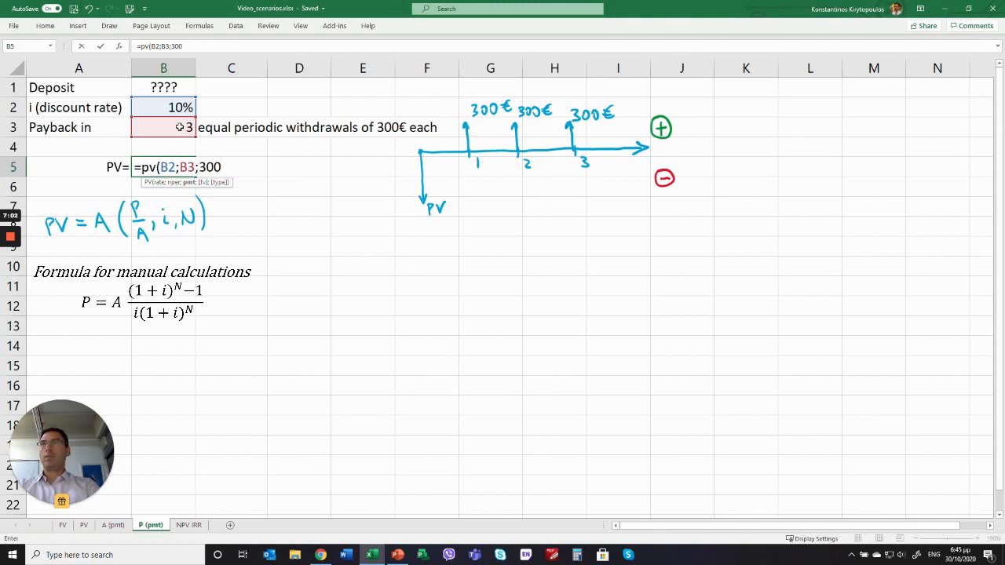
text())
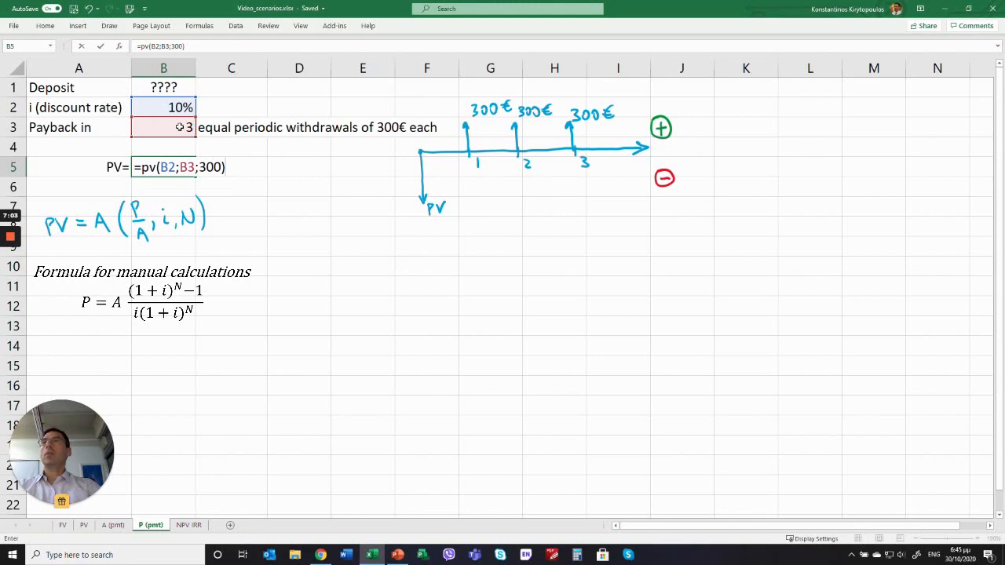
key(Return)
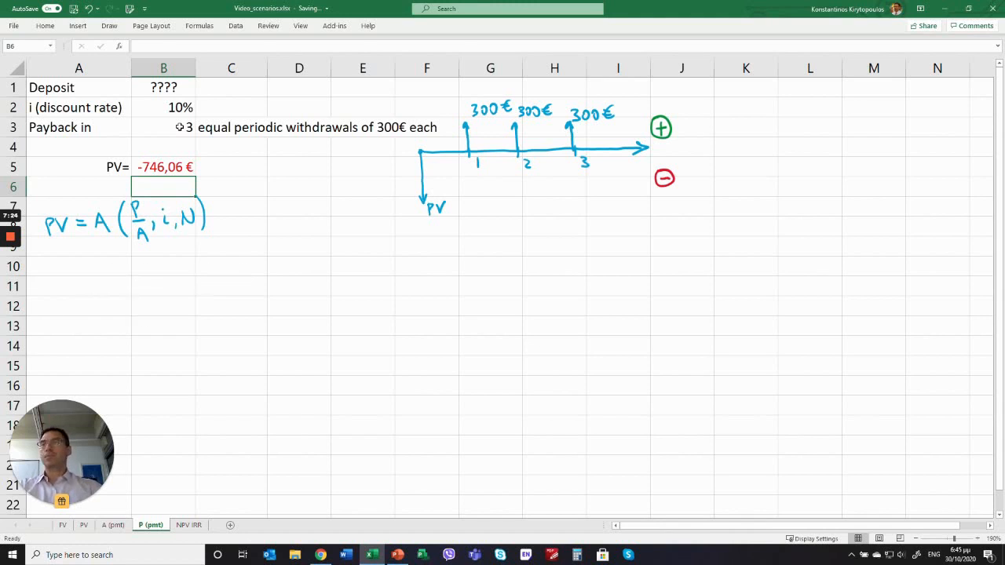
Switch to the NPV IRR sheet and highlight the Period and Values table in A8:F9 to go through its cash flows.
click(187, 525)
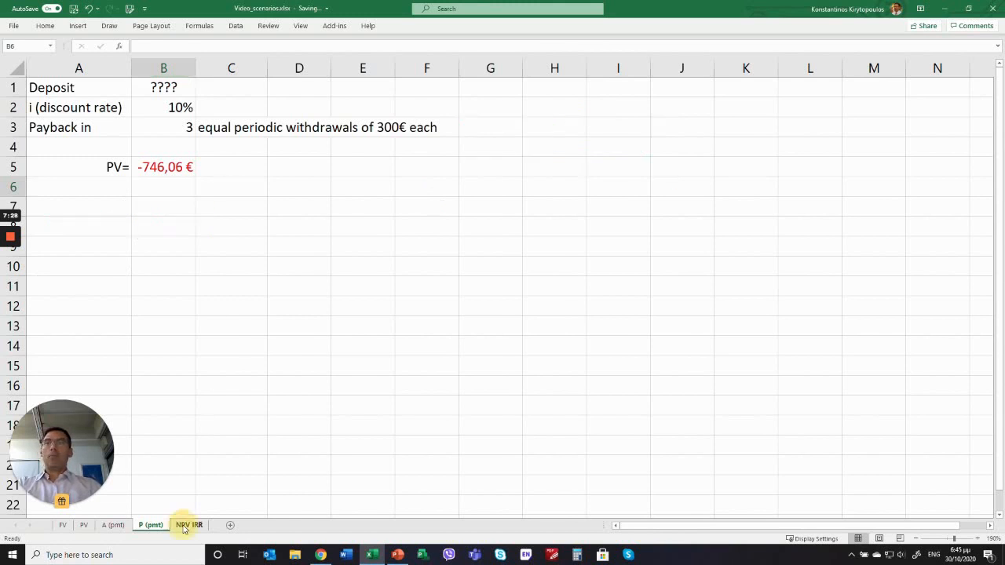
click(172, 382)
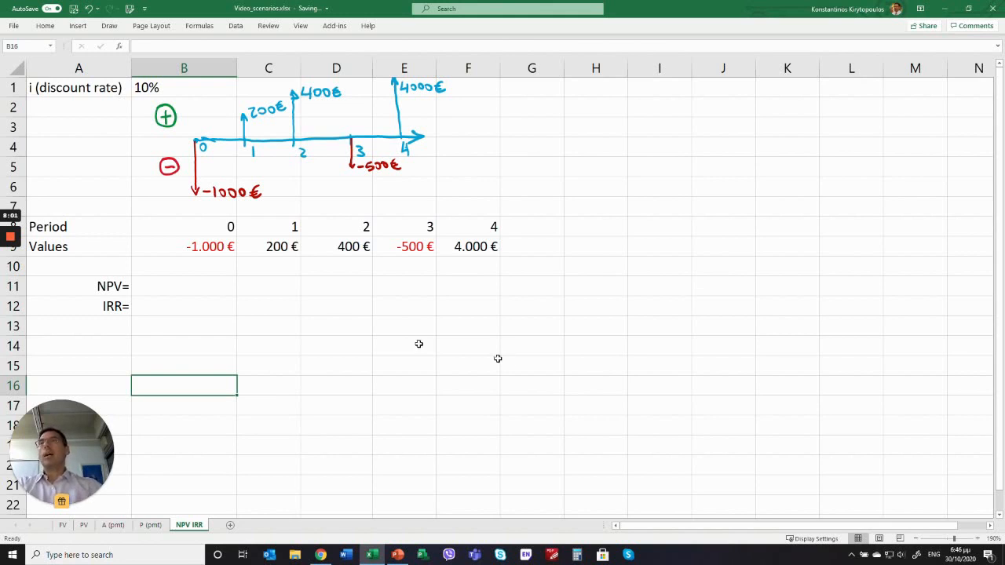
drag(66, 226, 481, 248)
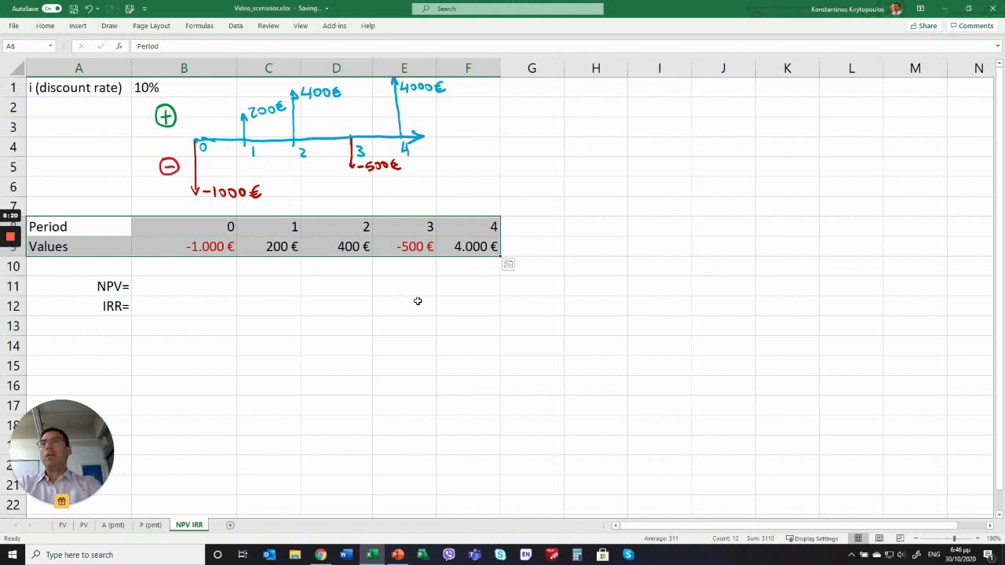
Enter an NPV formula in B11 using rate B1 and cash flows C9:F9, and add the initial cash flow in B9 outside the function.
click(199, 285)
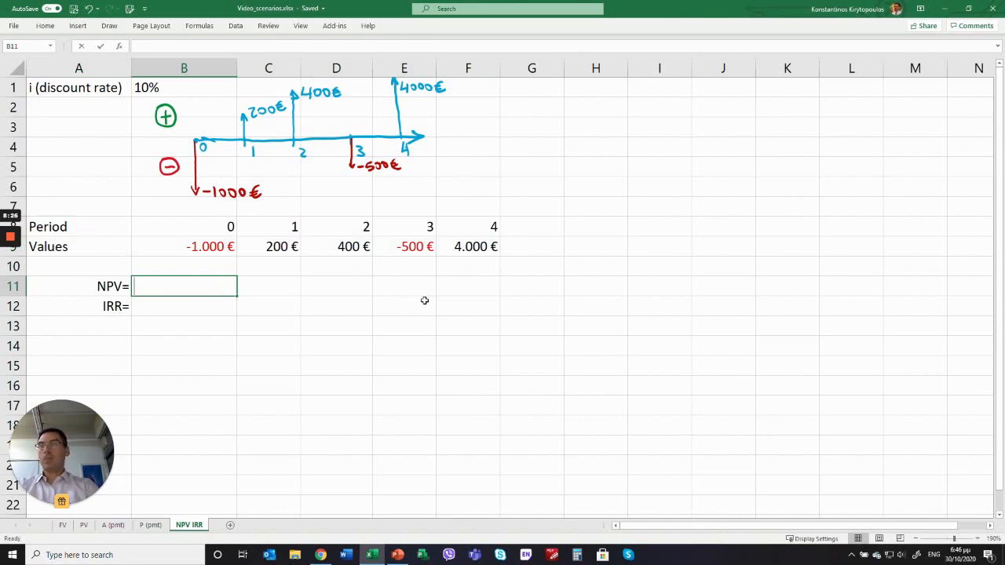
text(=npv)
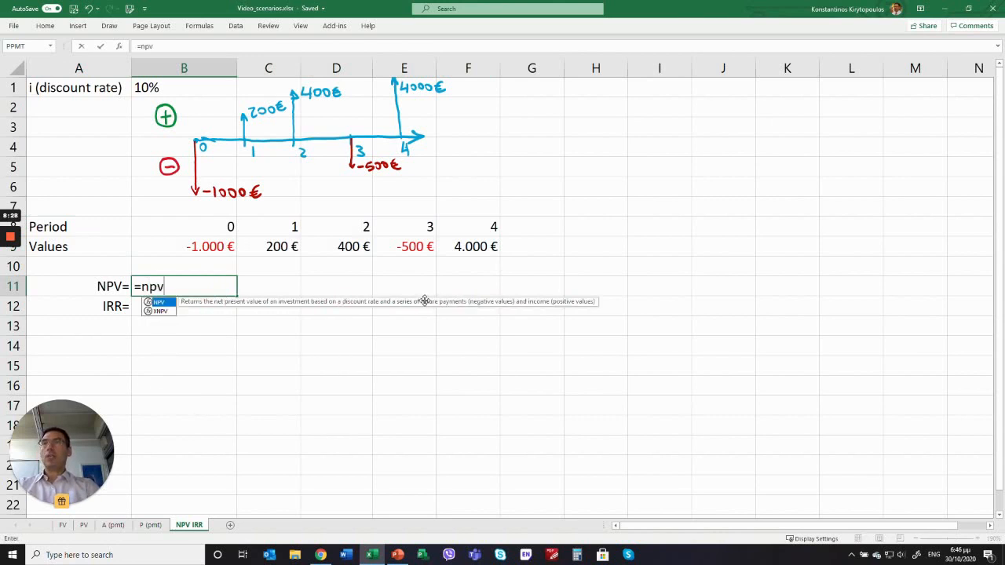
text(()
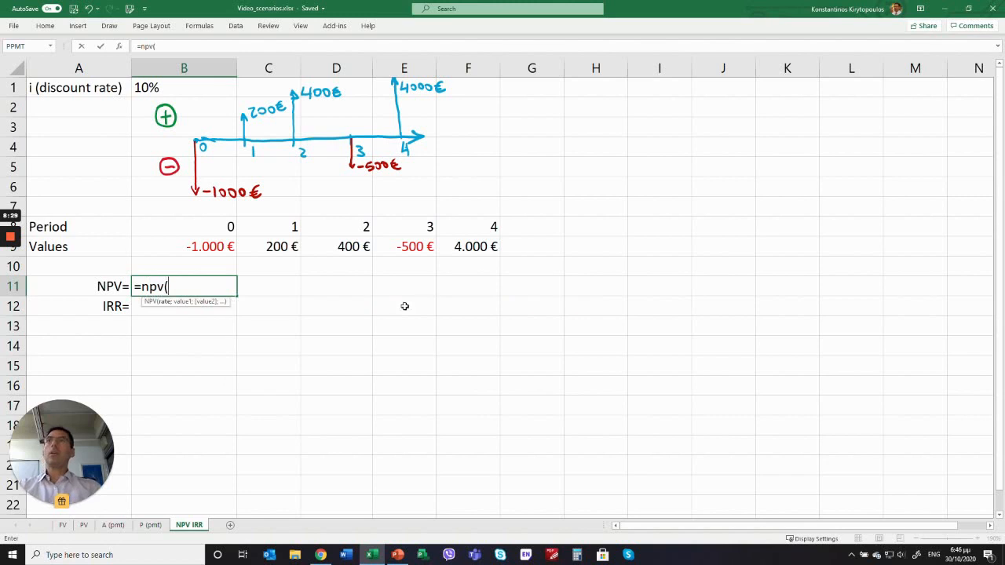
click(180, 88)
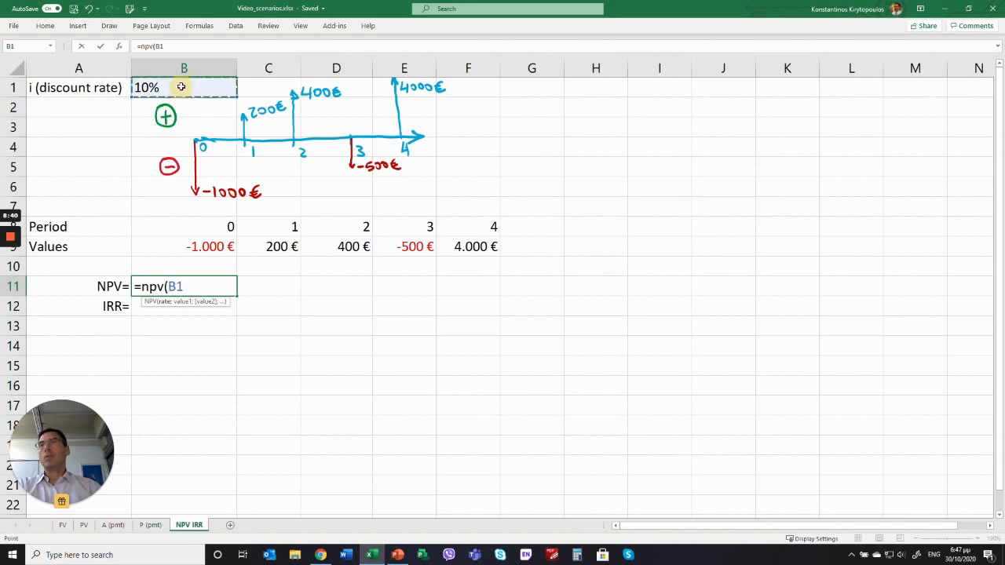
text(;)
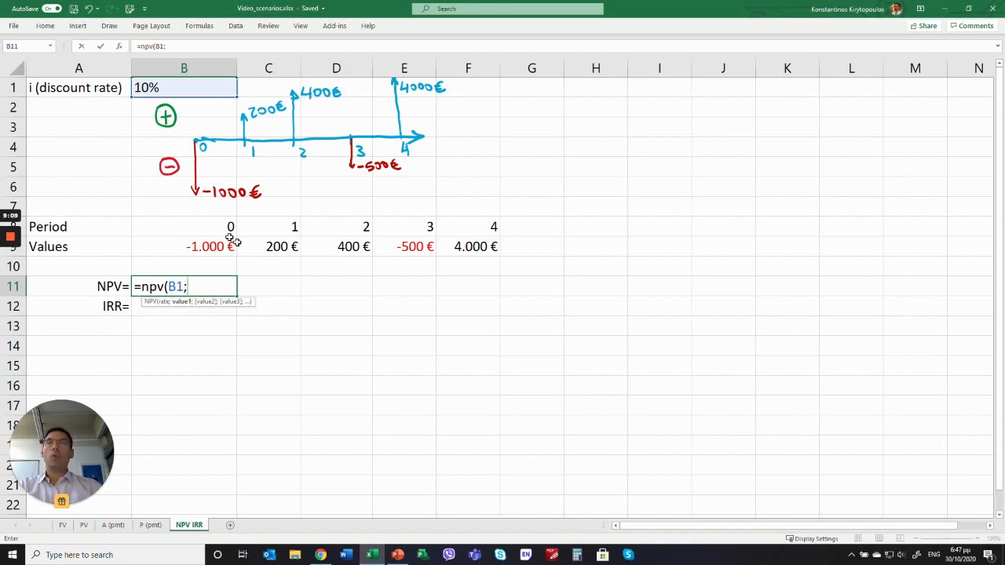
drag(283, 247, 461, 246)
text())
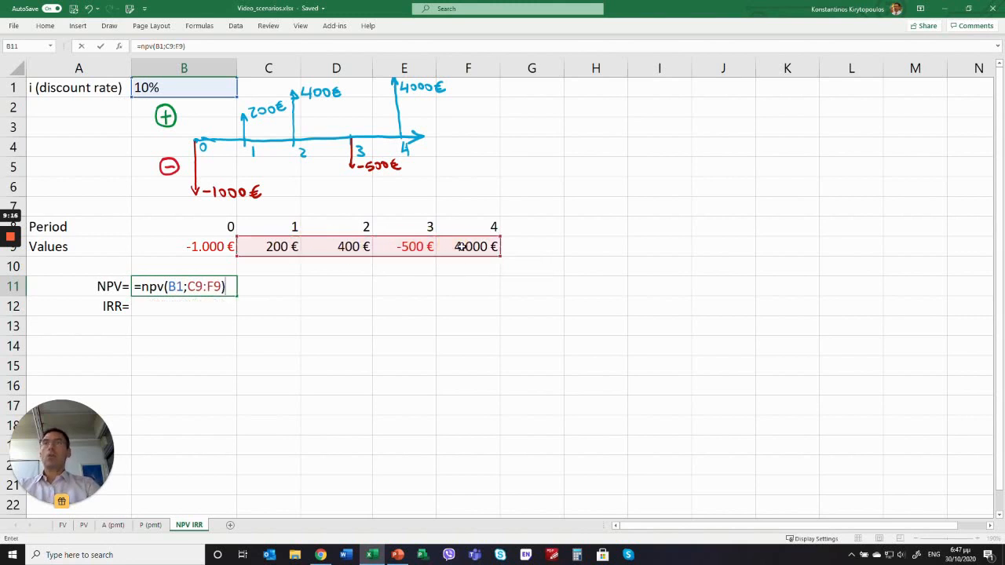
text(+)
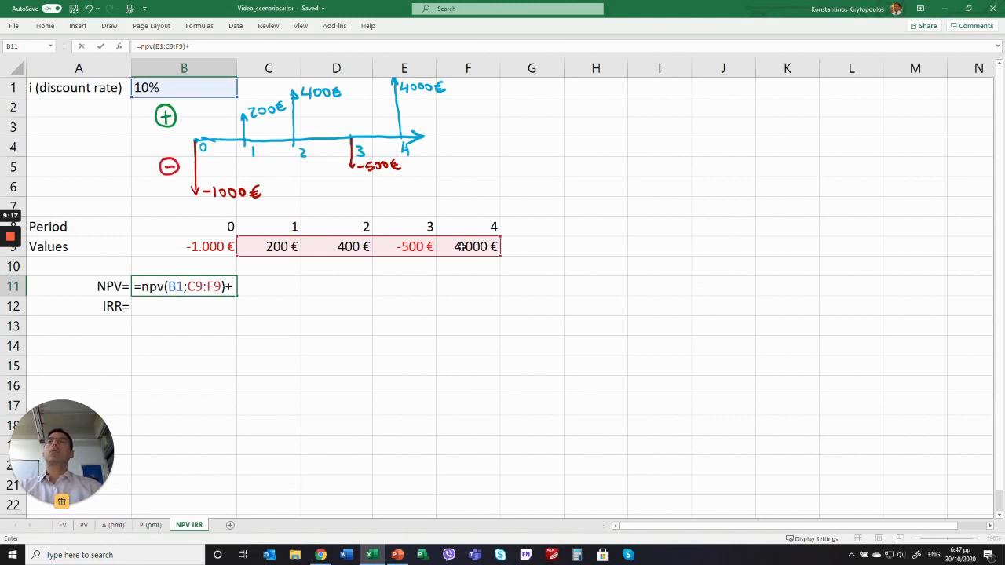
click(195, 247)
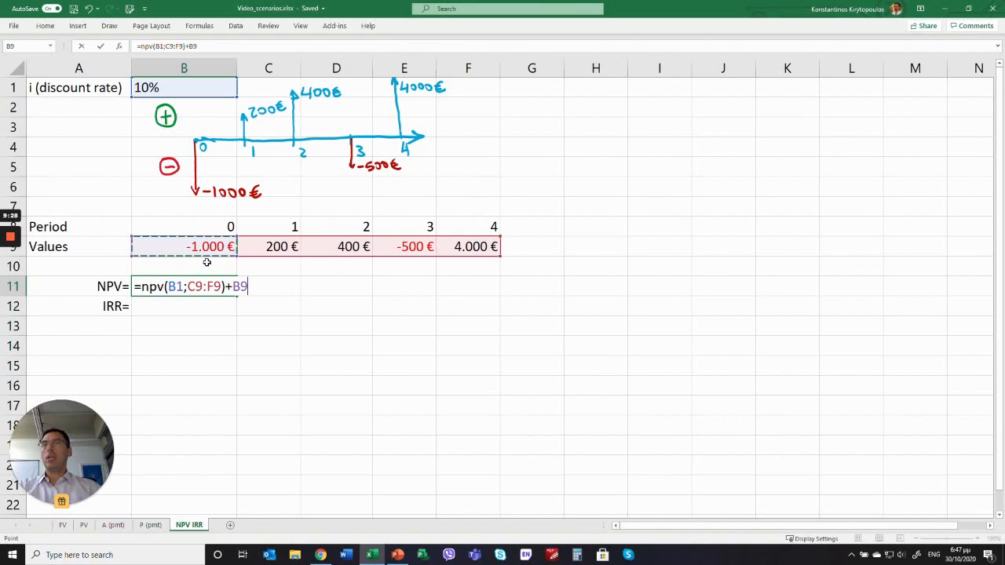
key(Return)
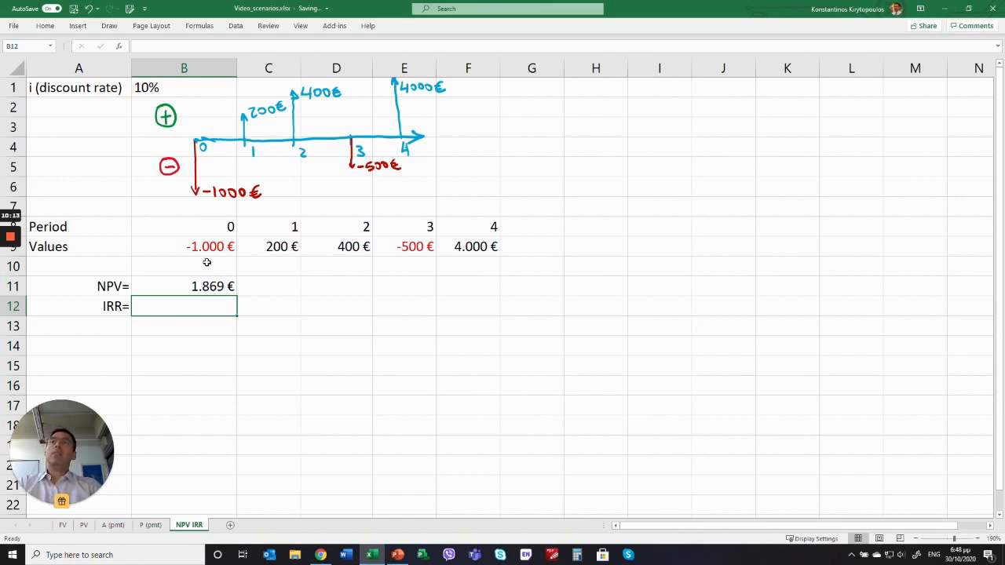
Enter an IRR formula in B12 over all the cash flows in B9:F9.
text(=irr)
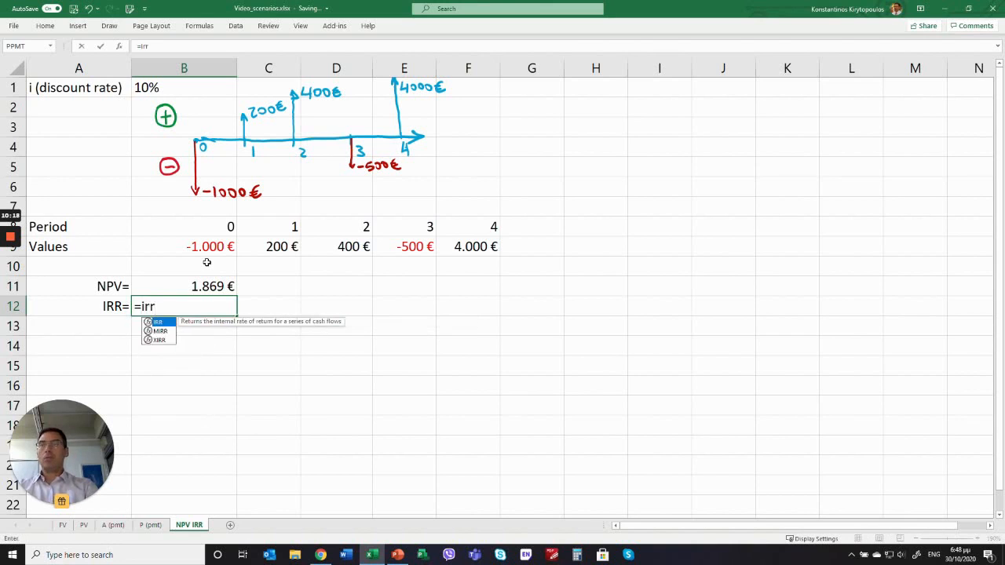
text(()
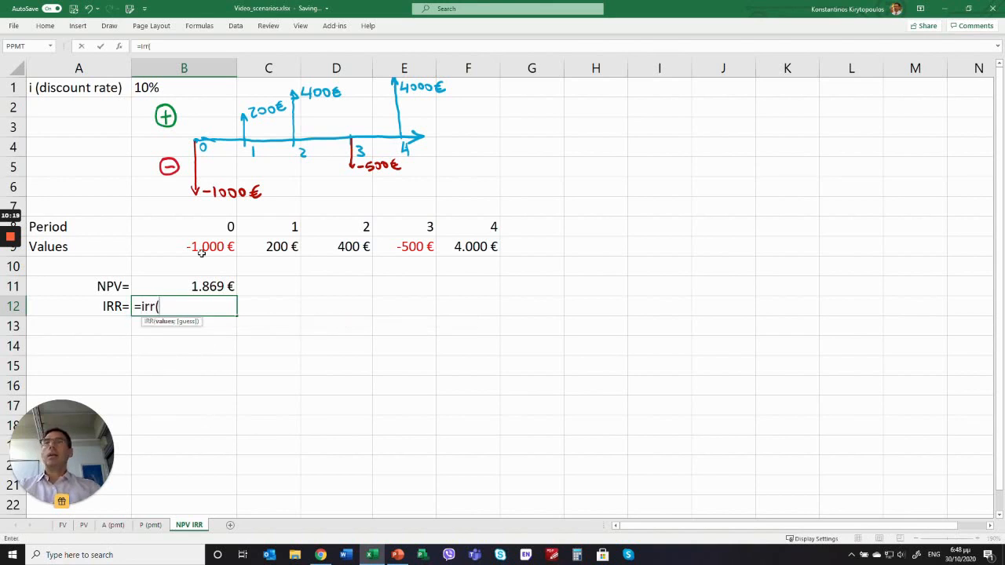
click(222, 246)
drag(246, 248, 463, 253)
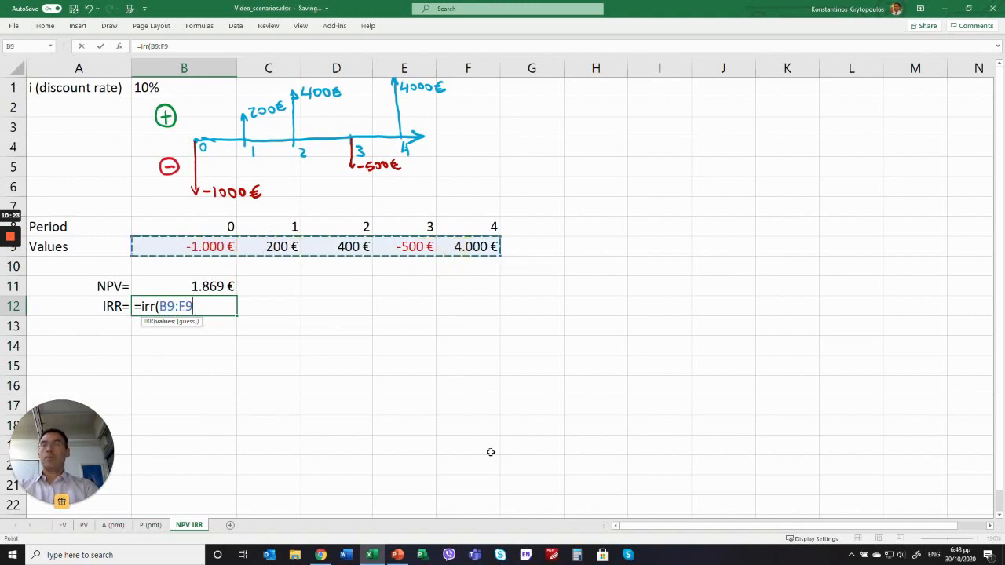
text())
key(Return)
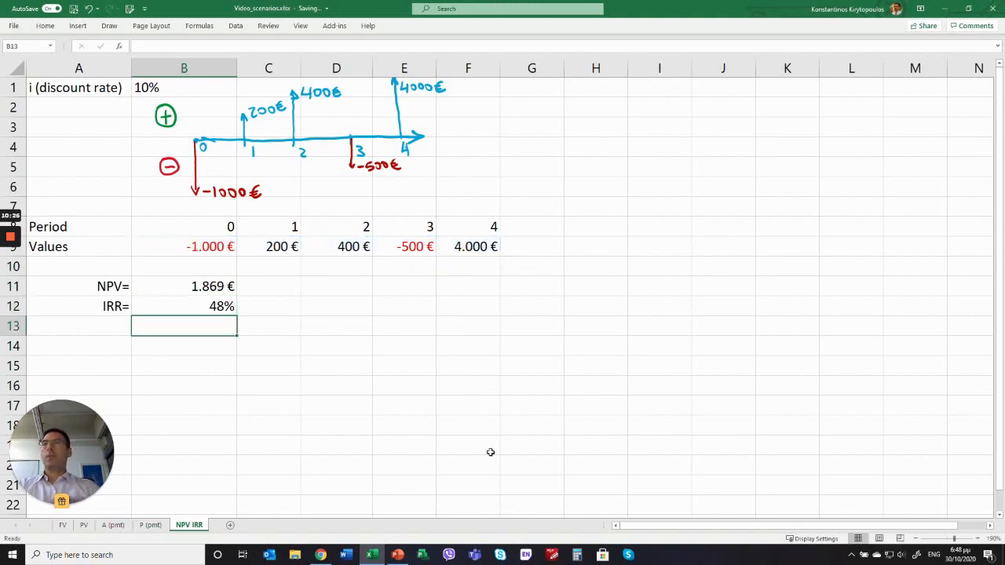